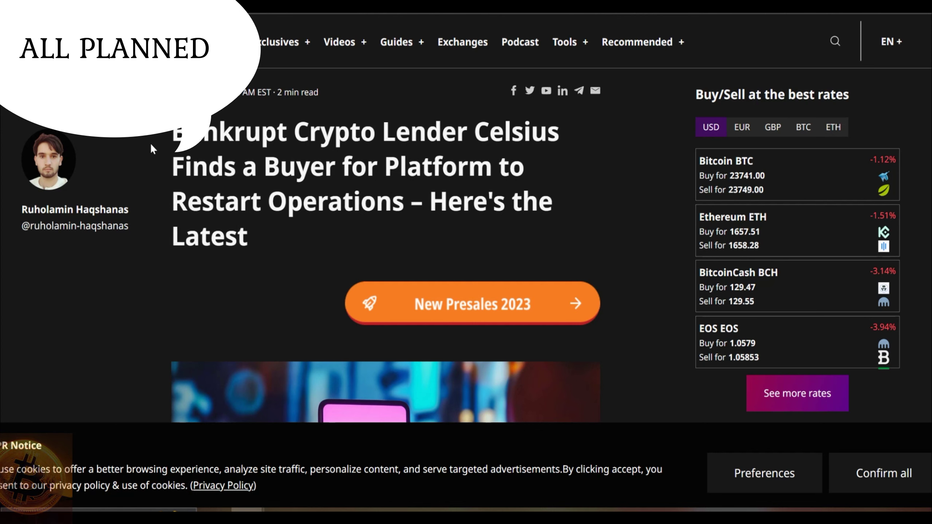
- Highlight the article's headline and the sentence about Celsius debtors presenting the sale plan to the U.S. Bankruptcy Court
{"action": "left_click_drag", "start_coordinate": [171, 132], "coordinate": [252, 239]}
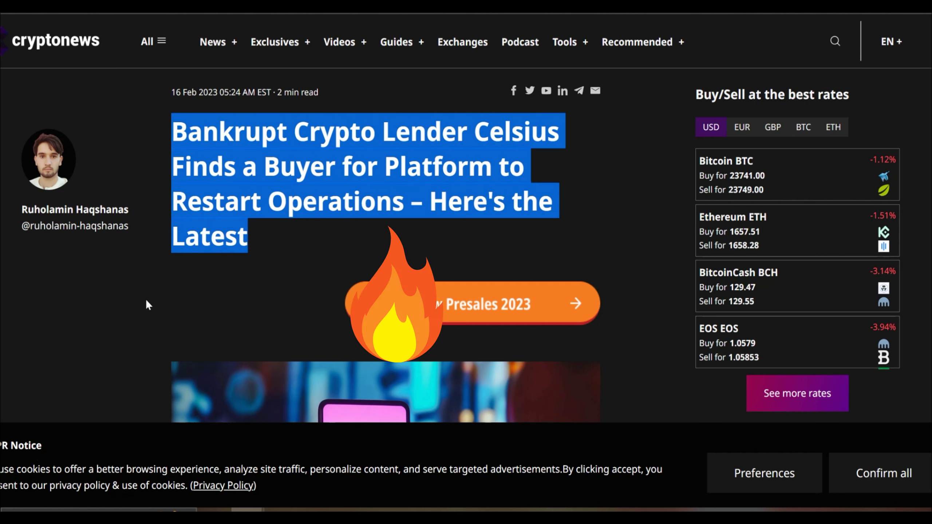
{"action": "scroll", "coordinate": [105, 295], "scroll_direction": "down", "scroll_amount": 8}
{"action": "scroll", "coordinate": [110, 299], "scroll_direction": "down", "scroll_amount": 4}
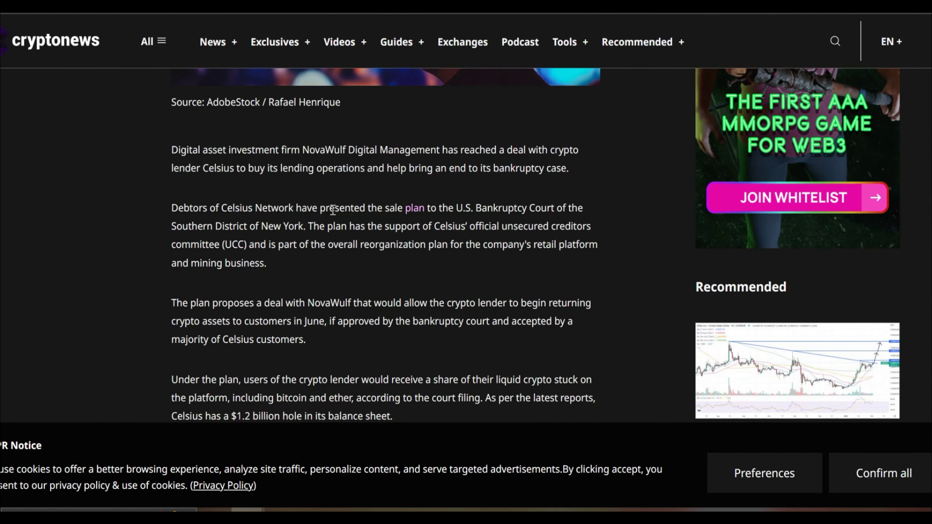
{"action": "left_click_drag", "start_coordinate": [176, 208], "coordinate": [460, 212]}
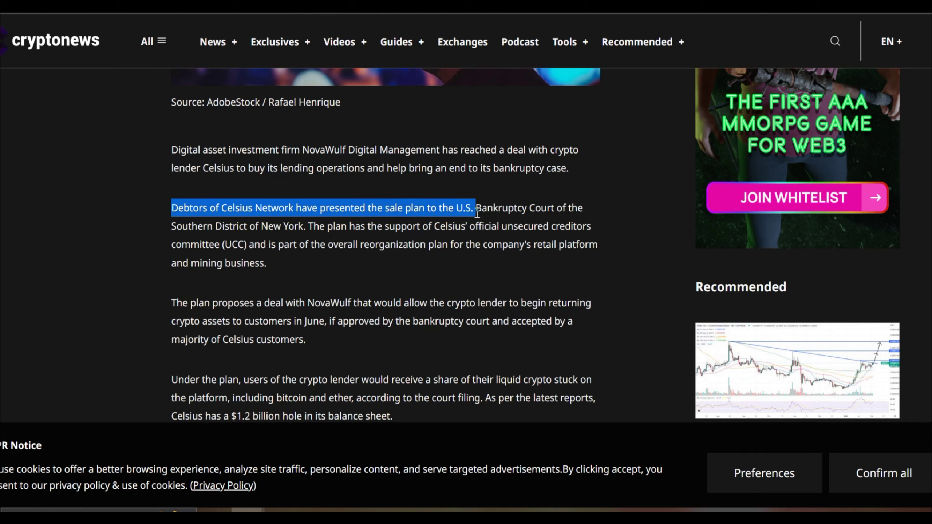
{"action": "left_click_drag", "start_coordinate": [485, 213], "coordinate": [537, 214]}
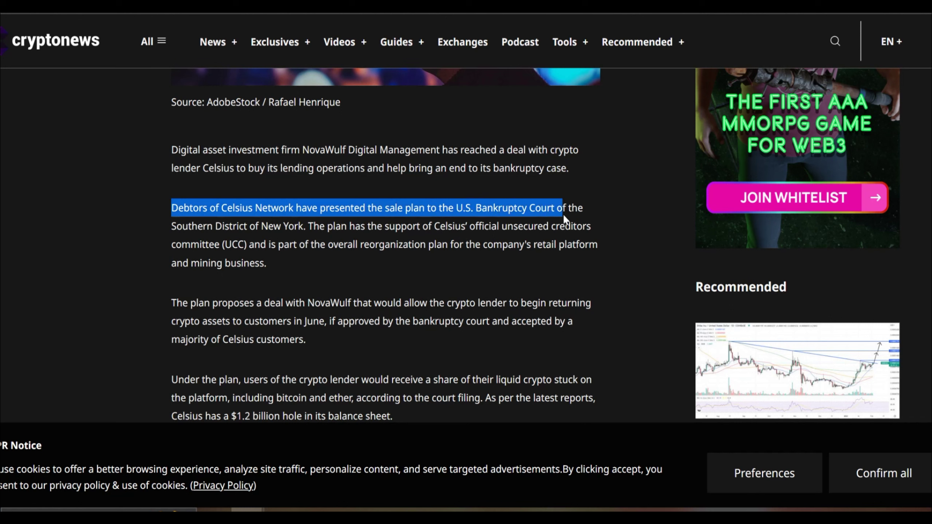
{"action": "left_click_drag", "start_coordinate": [562, 214], "coordinate": [272, 234]}
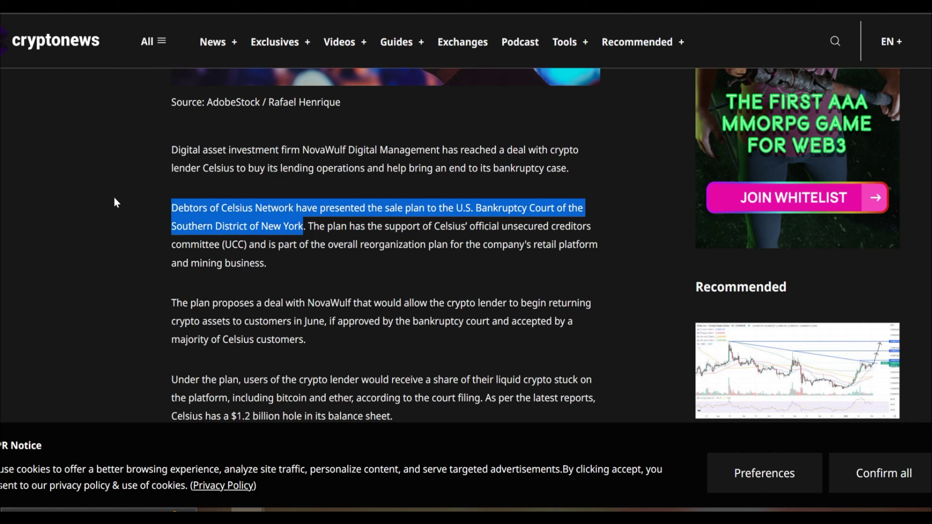
{"action": "left_click", "coordinate": [298, 259]}
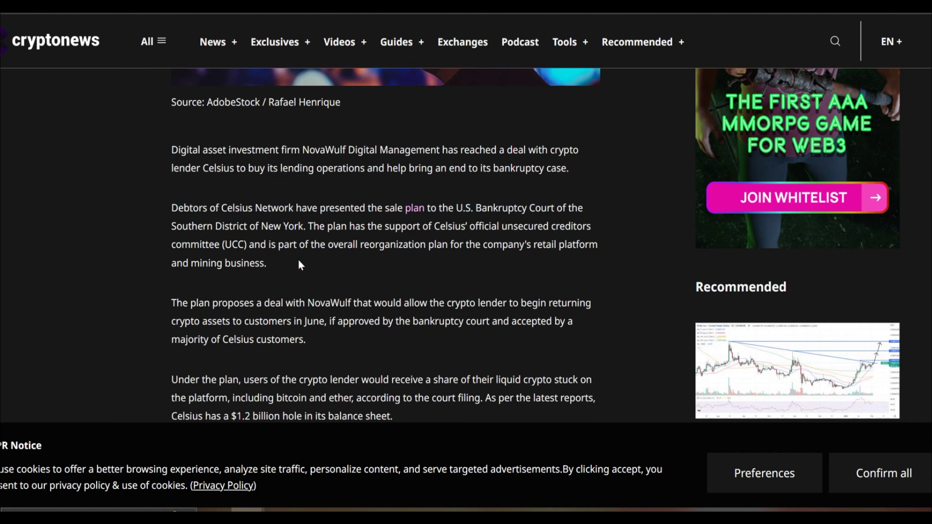
- Highlight the opening of the sentence on the plan's support, and the passage about NovaWulf's deal to return crypto assets in June
{"action": "left_click_drag", "start_coordinate": [308, 226], "coordinate": [419, 222]}
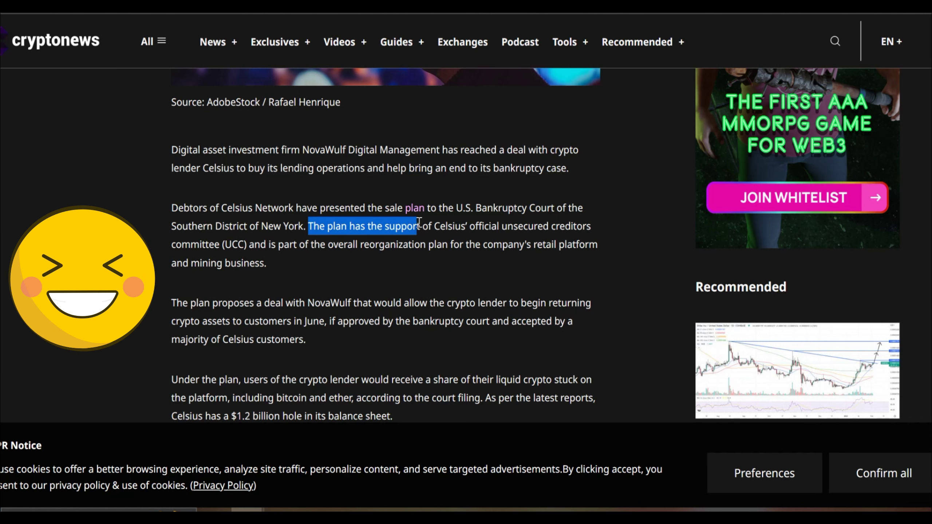
{"action": "left_click", "coordinate": [274, 267]}
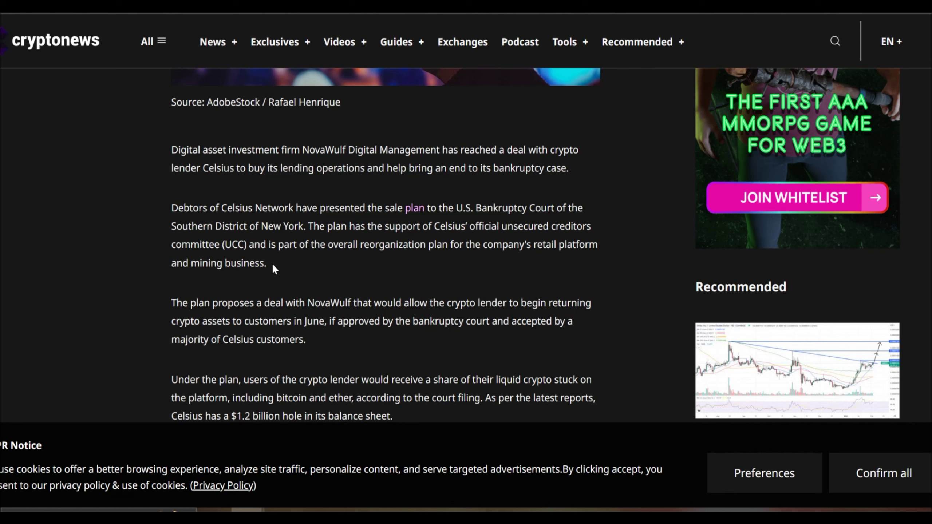
{"action": "scroll", "coordinate": [535, 245], "scroll_direction": "down", "scroll_amount": 3}
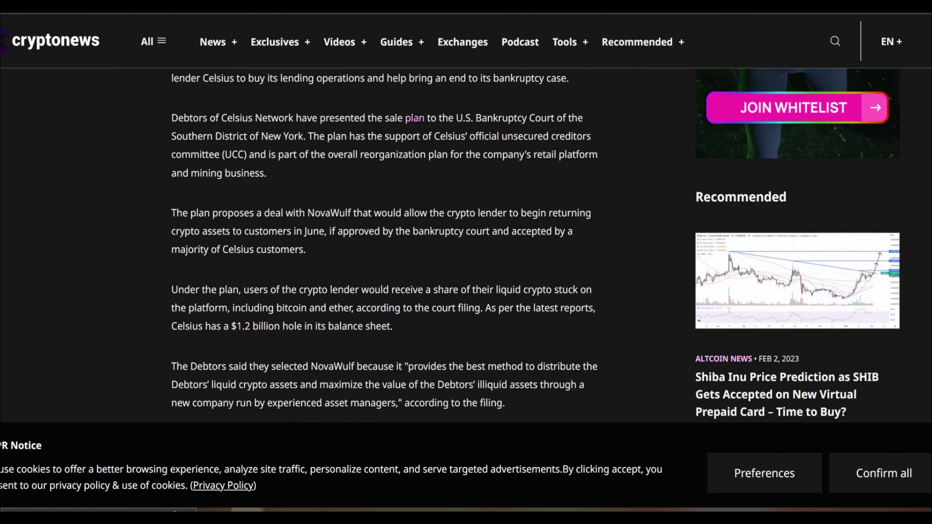
{"action": "scroll", "coordinate": [535, 244], "scroll_direction": "up", "scroll_amount": 2}
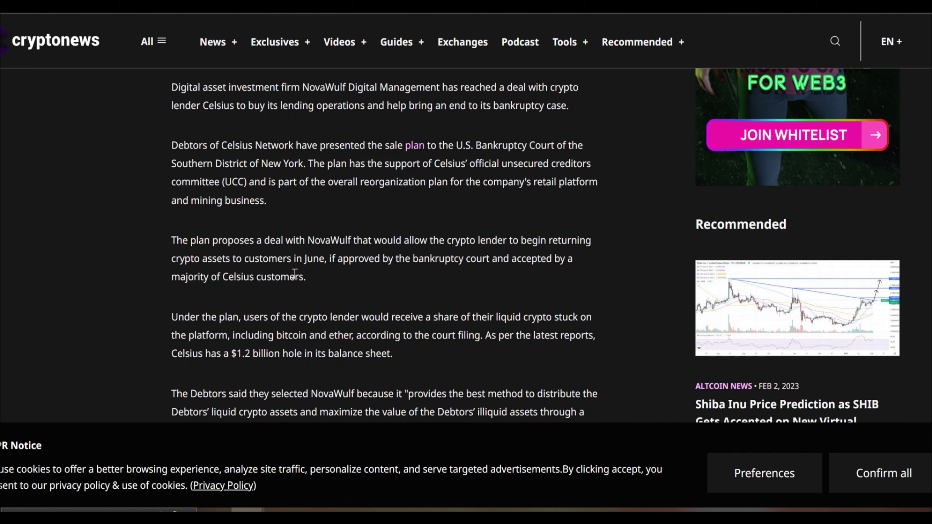
{"action": "left_click_drag", "start_coordinate": [167, 241], "coordinate": [285, 237]}
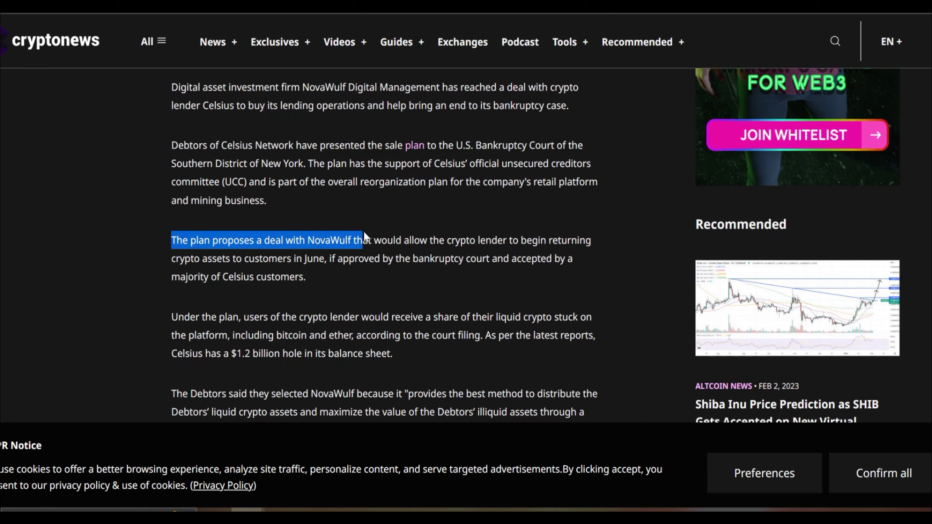
{"action": "left_click_drag", "start_coordinate": [452, 235], "coordinate": [349, 261]}
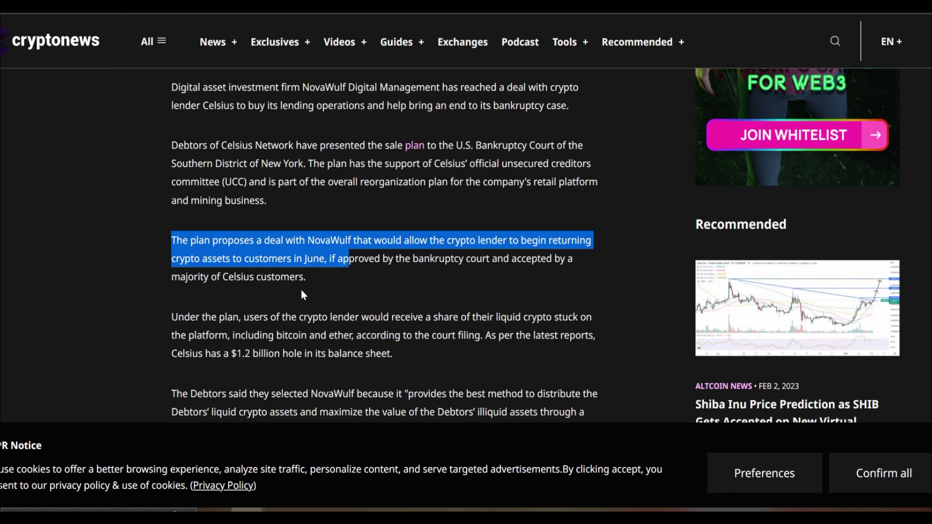
- Highlight the whole paragraph on users receiving a share of their liquid crypto and the hole in Celsius's balance sheet
{"action": "scroll", "coordinate": [930, 159], "scroll_direction": "down", "scroll_amount": 6}
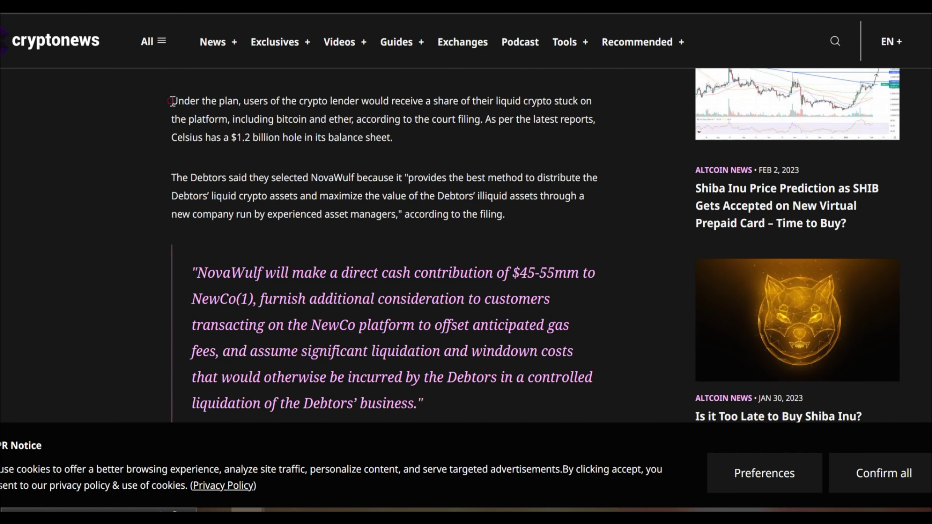
{"action": "left_click_drag", "start_coordinate": [173, 100], "coordinate": [379, 112]}
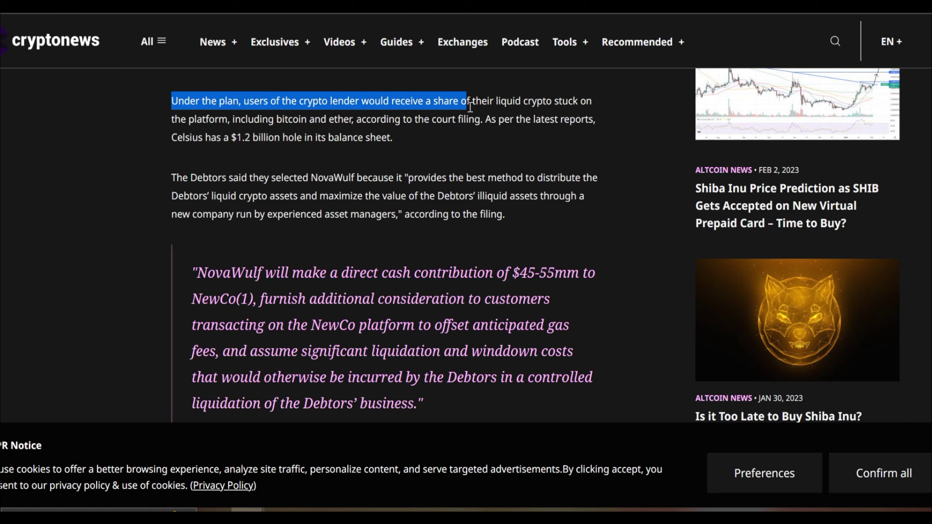
{"action": "left_click_drag", "start_coordinate": [470, 107], "coordinate": [426, 138]}
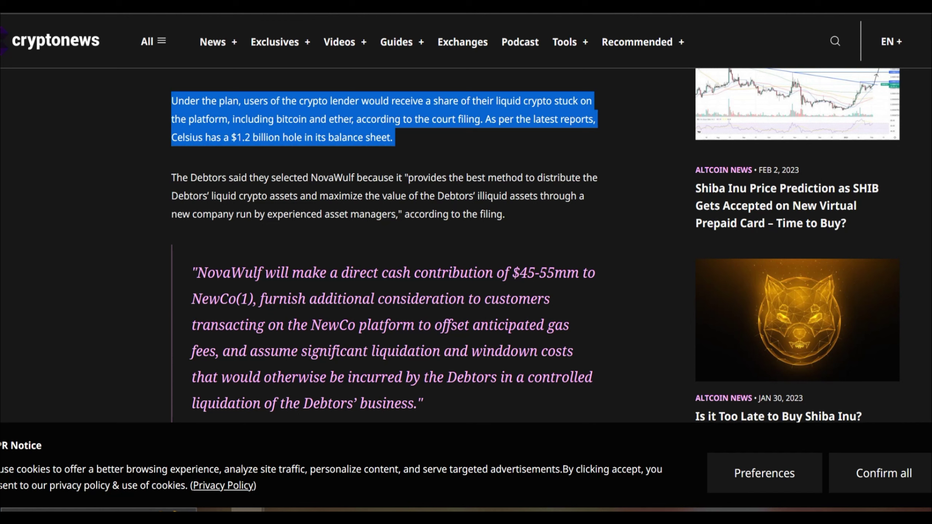
- Highlight the heading "Celsius used Customer Funds to Buy CEL Tokens" and the opening of the paragraph beneath it
{"action": "scroll", "coordinate": [841, 33], "scroll_direction": "down", "scroll_amount": 12}
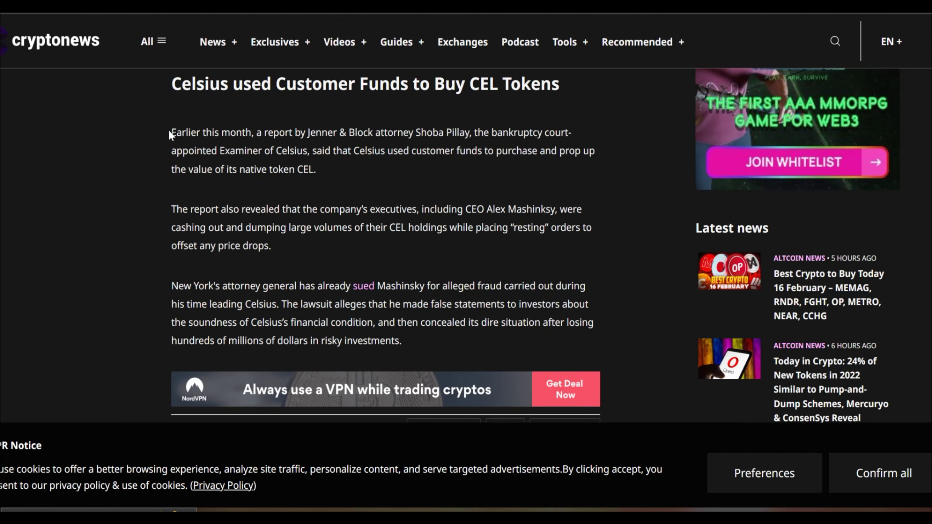
{"action": "left_click_drag", "start_coordinate": [170, 79], "coordinate": [546, 81]}
{"action": "left_click_drag", "start_coordinate": [182, 133], "coordinate": [317, 131]}
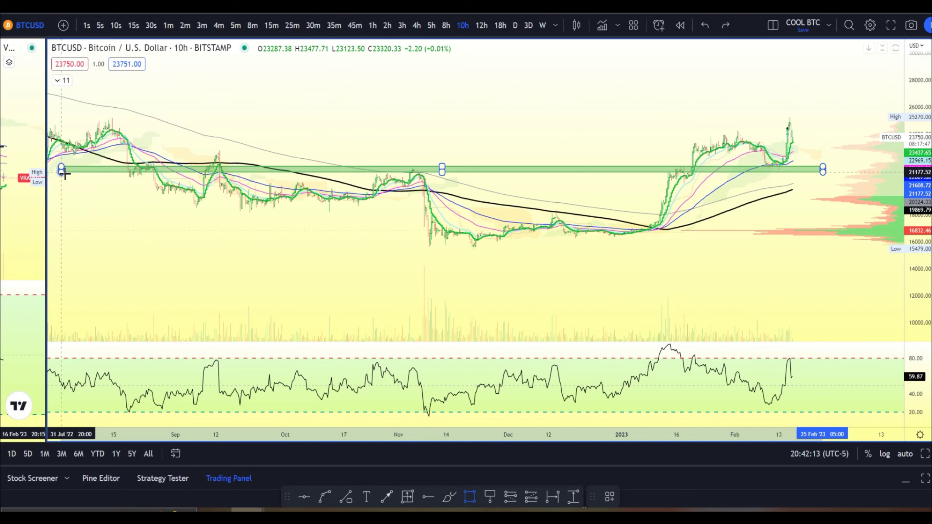
- Switch to TradingView and move the green rectangle's starting corner on the BTCUSD 10h chart to 15 Aug '22, at about 22126
{"action": "mouse_move", "coordinate": [62, 167]}
{"action": "left_mouse_down"}
{"action": "mouse_move", "coordinate": [121, 167]}
{"action": "mouse_move", "coordinate": [111, 173]}
{"action": "mouse_move", "coordinate": [312, 149]}
{"action": "mouse_move", "coordinate": [115, 159]}
{"action": "left_mouse_up"}
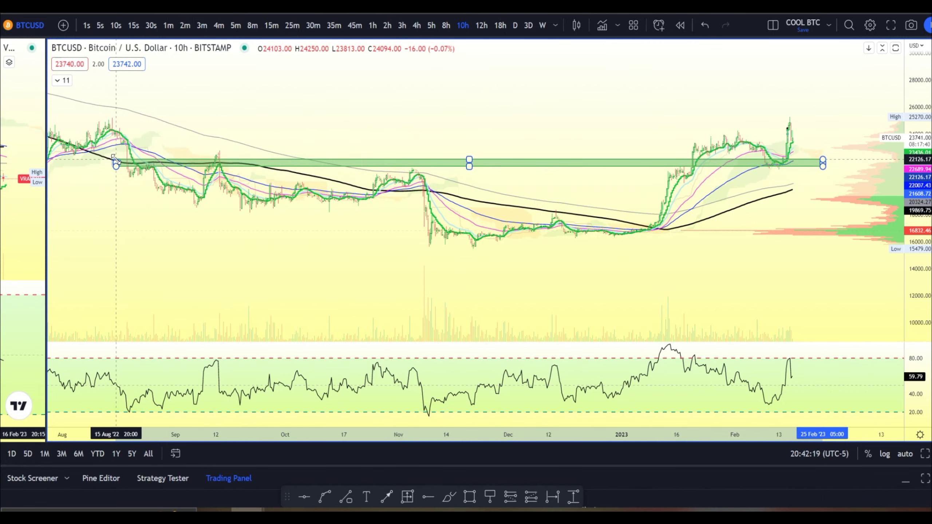
{"action": "left_click", "coordinate": [323, 100]}
- Examine the BTCUSD price history from the late-2021 peak to February 2023, including the August 2022 high near the green zone
{"action": "scroll", "coordinate": [323, 100], "scroll_direction": "down", "scroll_amount": 3}
{"action": "scroll", "coordinate": [701, 115], "scroll_direction": "down", "scroll_amount": 3}
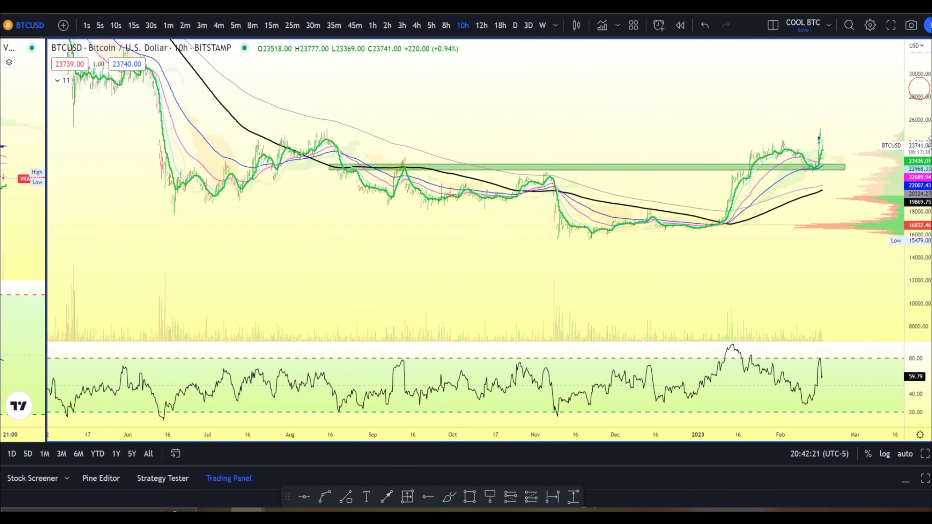
{"action": "left_click_drag", "start_coordinate": [795, 101], "coordinate": [603, 161]}
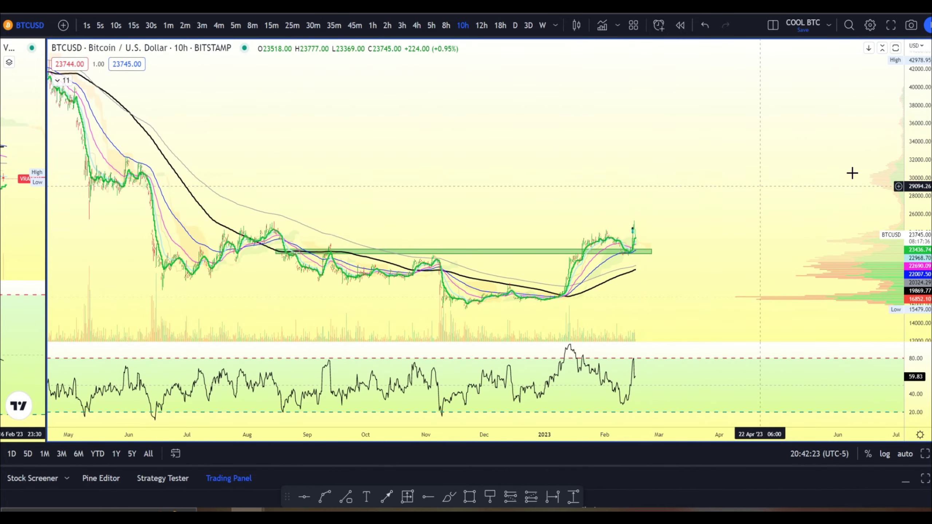
{"action": "scroll", "coordinate": [778, 169], "scroll_direction": "down", "scroll_amount": 5}
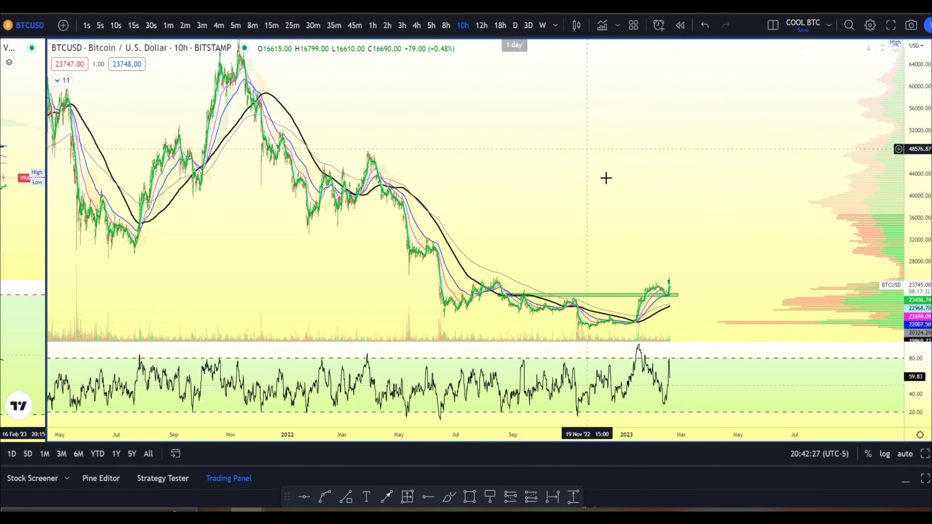
{"action": "left_click_drag", "start_coordinate": [606, 177], "coordinate": [550, 167]}
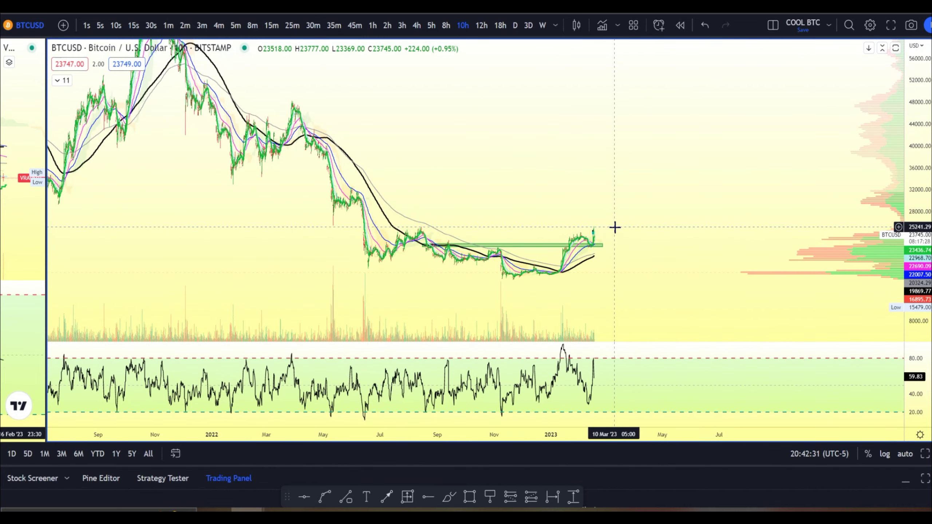
{"action": "scroll", "coordinate": [615, 228], "scroll_direction": "up", "scroll_amount": 6}
{"action": "left_click_drag", "start_coordinate": [356, 199], "coordinate": [820, 224]}
{"action": "left_click_drag", "start_coordinate": [917, 305], "coordinate": [917, 99]}
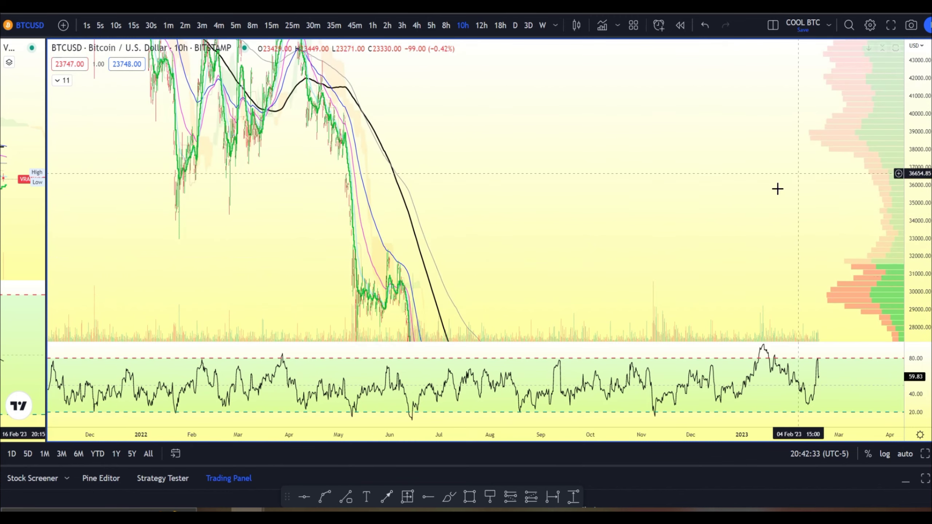
{"action": "scroll", "coordinate": [595, 271], "scroll_direction": "up", "scroll_amount": 4}
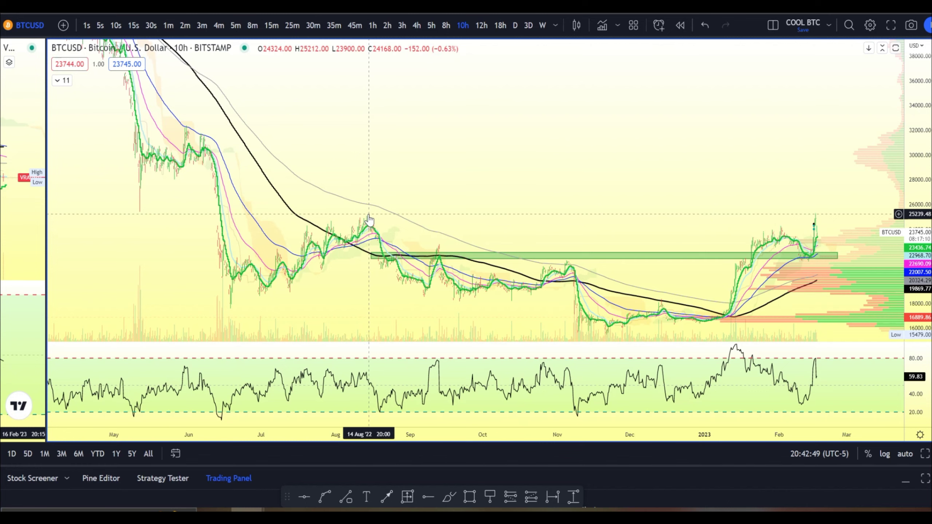
- Compare the oscillator's mid-January 2023 peak with earlier swings, and examine recent BTCUSD price action around the green zone
{"action": "scroll", "coordinate": [763, 198], "scroll_direction": "down", "scroll_amount": 5}
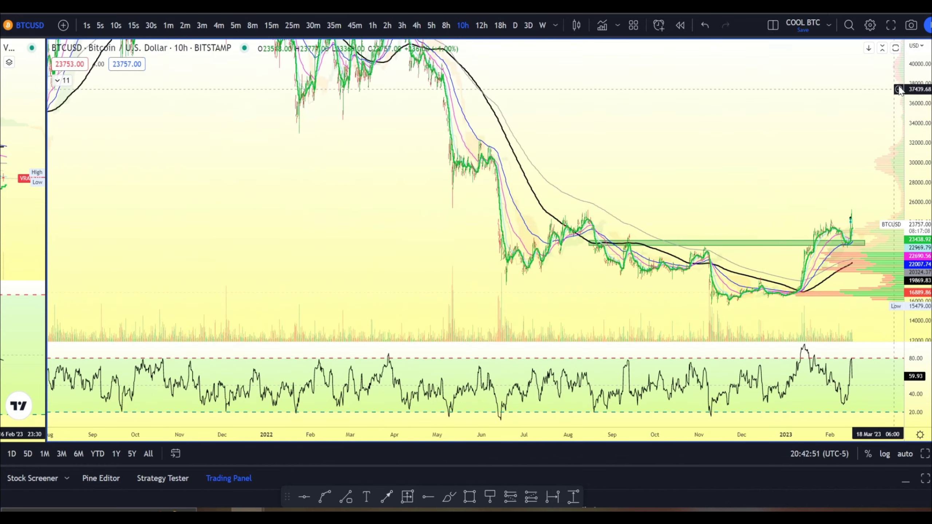
{"action": "left_click_drag", "start_coordinate": [855, 150], "coordinate": [697, 173]}
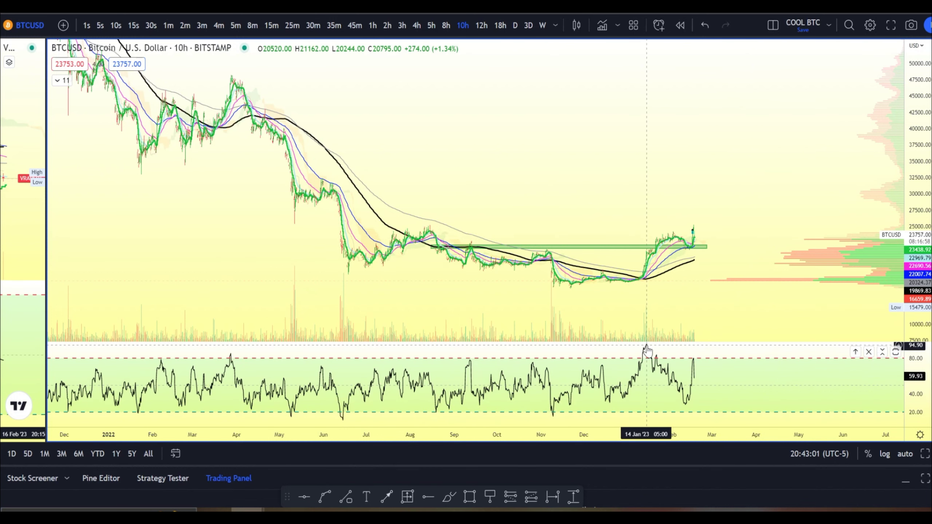
{"action": "scroll", "coordinate": [646, 351], "scroll_direction": "down", "scroll_amount": 4}
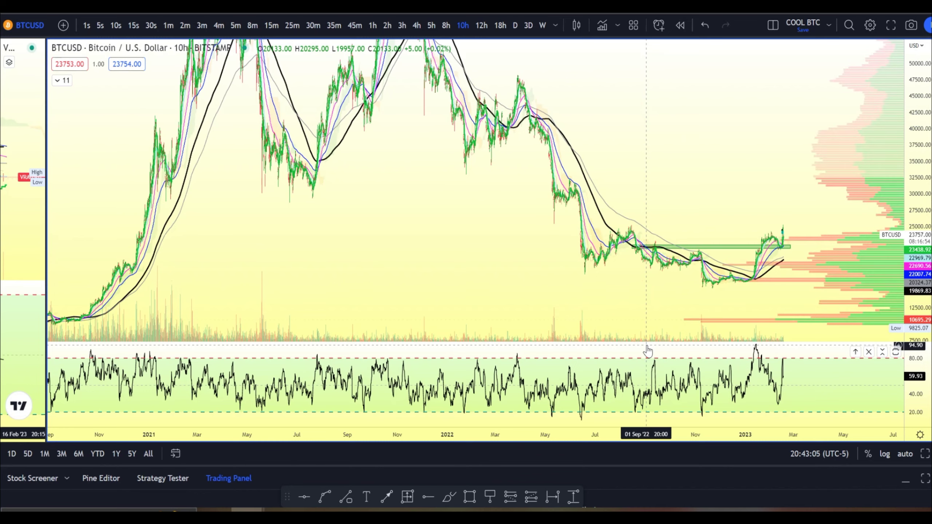
{"action": "scroll", "coordinate": [648, 351], "scroll_direction": "up", "scroll_amount": 4}
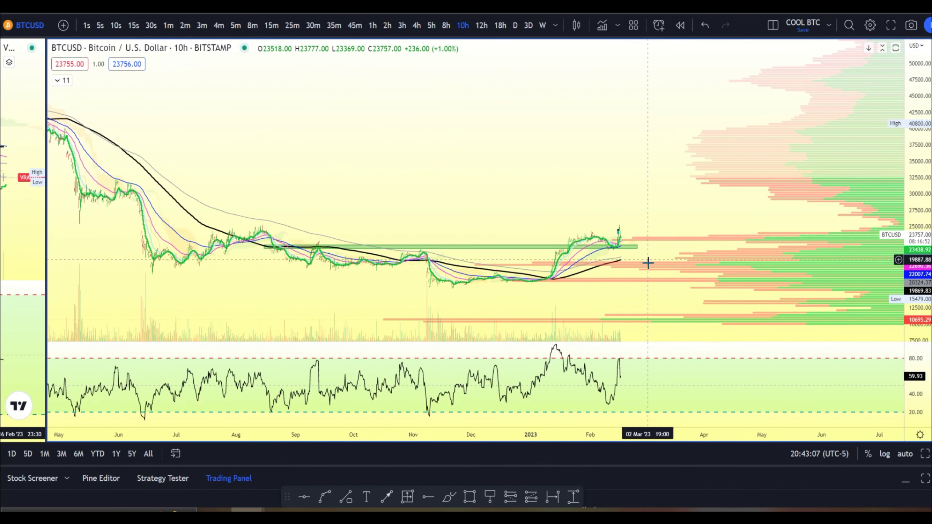
{"action": "left_click_drag", "start_coordinate": [921, 310], "coordinate": [921, 151]}
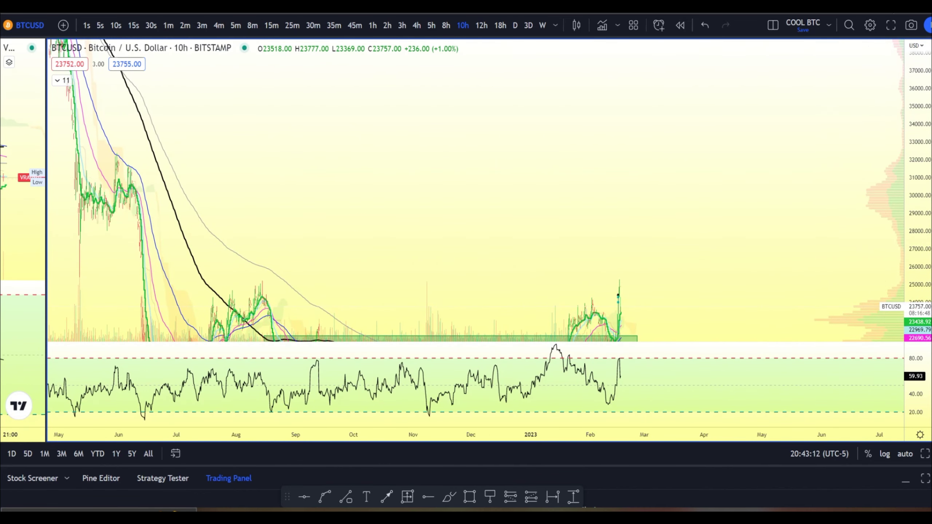
{"action": "left_click_drag", "start_coordinate": [728, 329], "coordinate": [773, 186]}
{"action": "left_click_drag", "start_coordinate": [920, 100], "coordinate": [919, 167]}
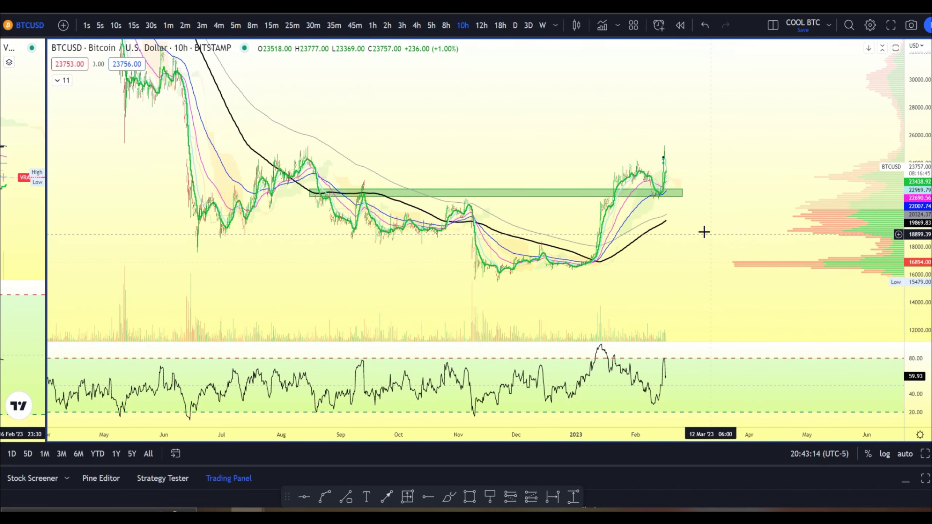
{"action": "scroll", "coordinate": [703, 232], "scroll_direction": "up", "scroll_amount": 2}
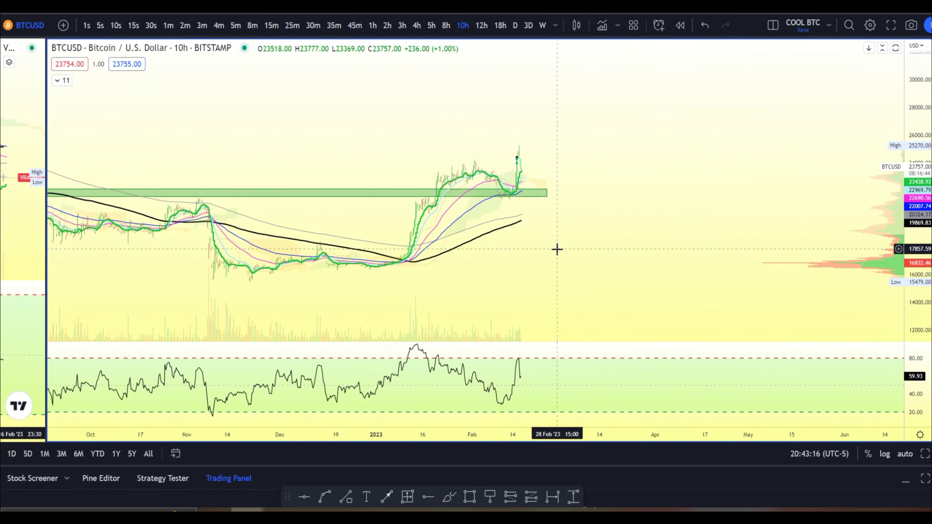
{"action": "scroll", "coordinate": [557, 249], "scroll_direction": "down", "scroll_amount": 3}
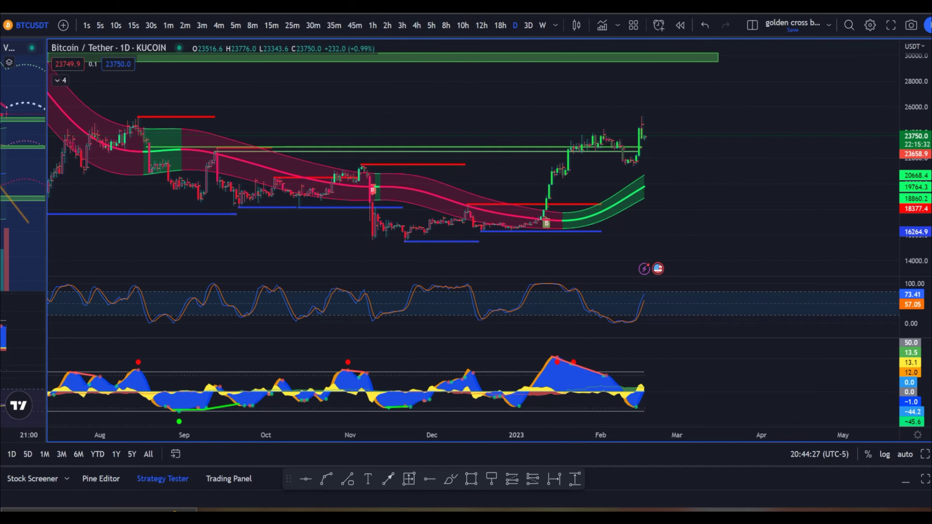
- Examine the Bitcoin / Tether daily chart, comparing the current price with the upper green zone near 30000
{"action": "scroll", "coordinate": [593, 183], "scroll_direction": "down", "scroll_amount": 3}
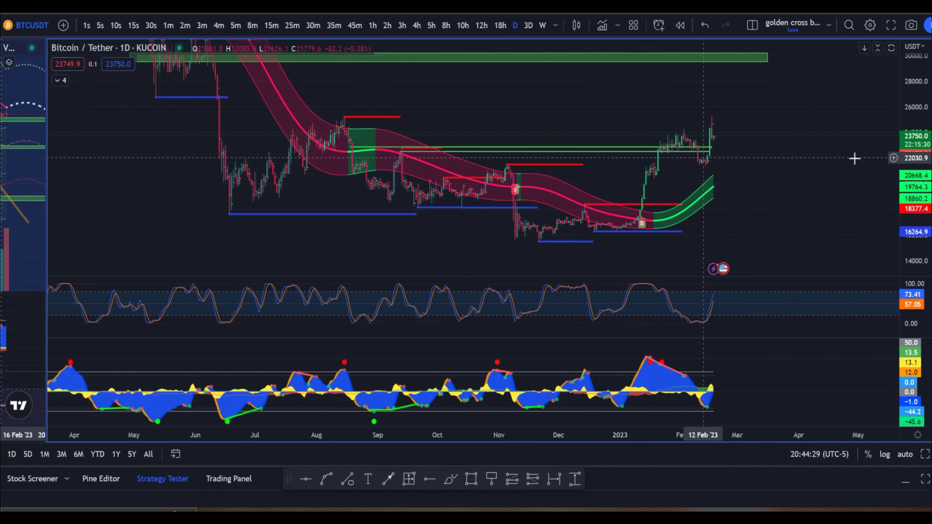
{"action": "left_click_drag", "start_coordinate": [913, 68], "coordinate": [913, 97]}
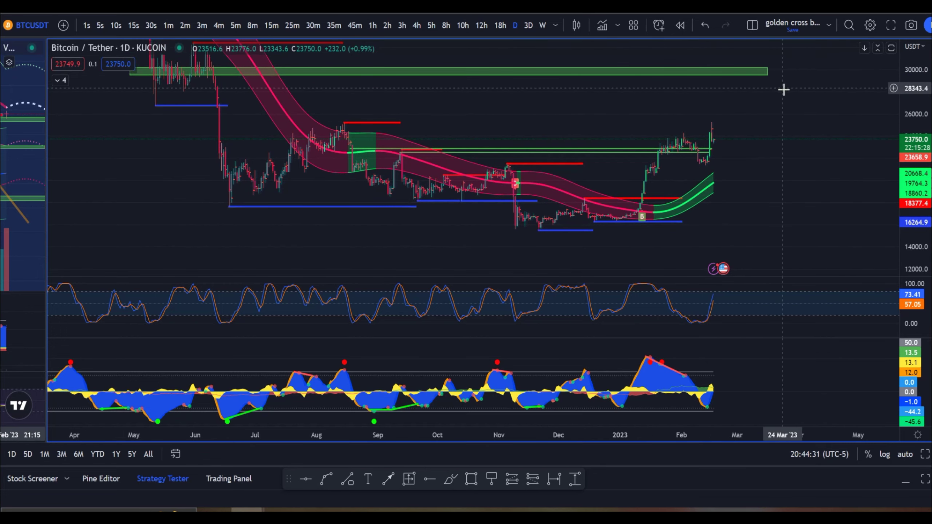
{"action": "left_click_drag", "start_coordinate": [782, 89], "coordinate": [697, 167]}
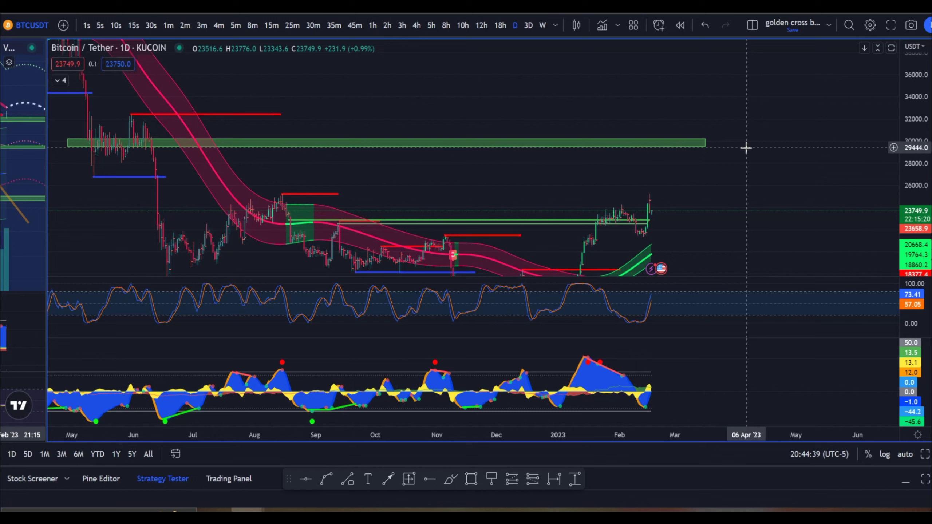
- Switch the Bitcoin / Tether chart from daily to 1-minute candles and examine the sideways price action after 19:30 on 16 Feb
{"action": "left_click_drag", "start_coordinate": [569, 189], "coordinate": [680, 137]}
{"action": "scroll", "coordinate": [538, 113], "scroll_direction": "up", "scroll_amount": 3}
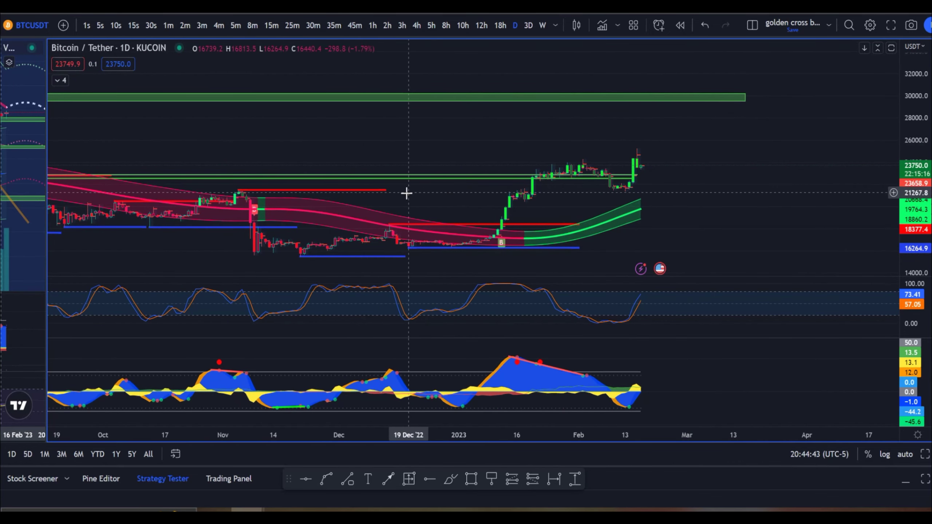
{"action": "left_click", "coordinate": [169, 25]}
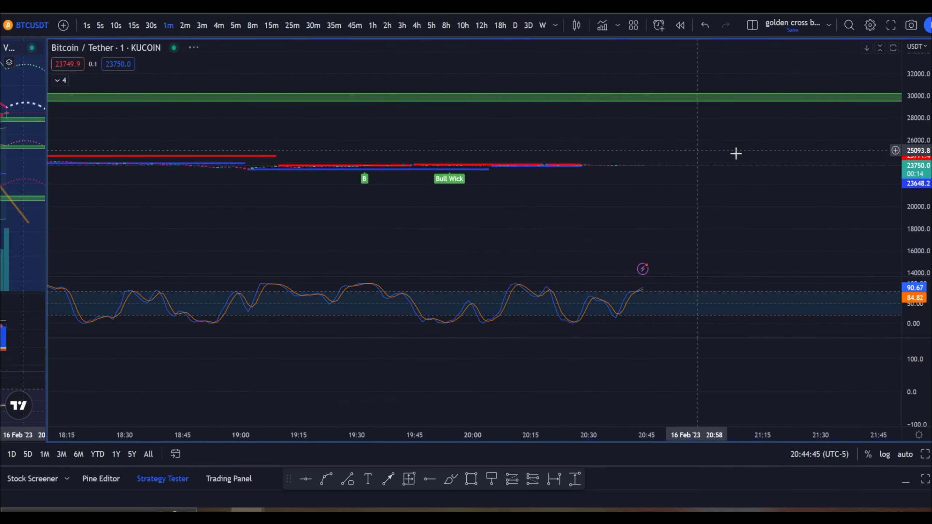
{"action": "scroll", "coordinate": [861, 191], "scroll_direction": "down", "scroll_amount": 5}
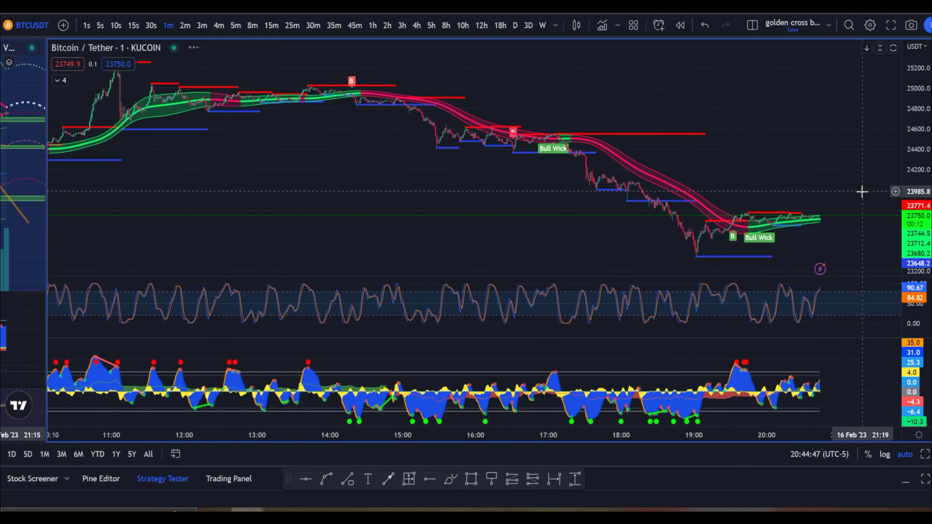
{"action": "scroll", "coordinate": [862, 191], "scroll_direction": "right", "scroll_amount": 5}
{"action": "left_click_drag", "start_coordinate": [912, 254], "coordinate": [912, 208]}
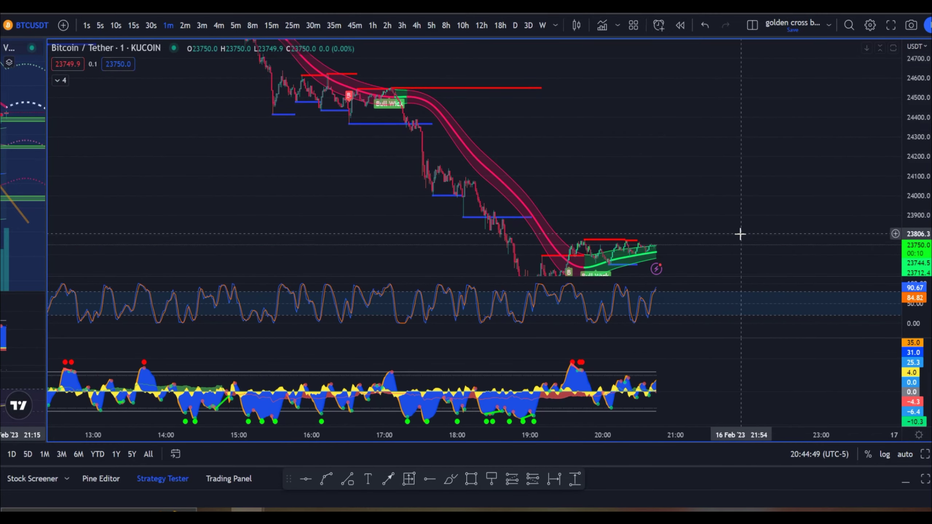
{"action": "left_click_drag", "start_coordinate": [741, 234], "coordinate": [718, 151]}
{"action": "scroll", "coordinate": [708, 137], "scroll_direction": "up", "scroll_amount": 5}
{"action": "left_click_drag", "start_coordinate": [928, 273], "coordinate": [917, 147]}
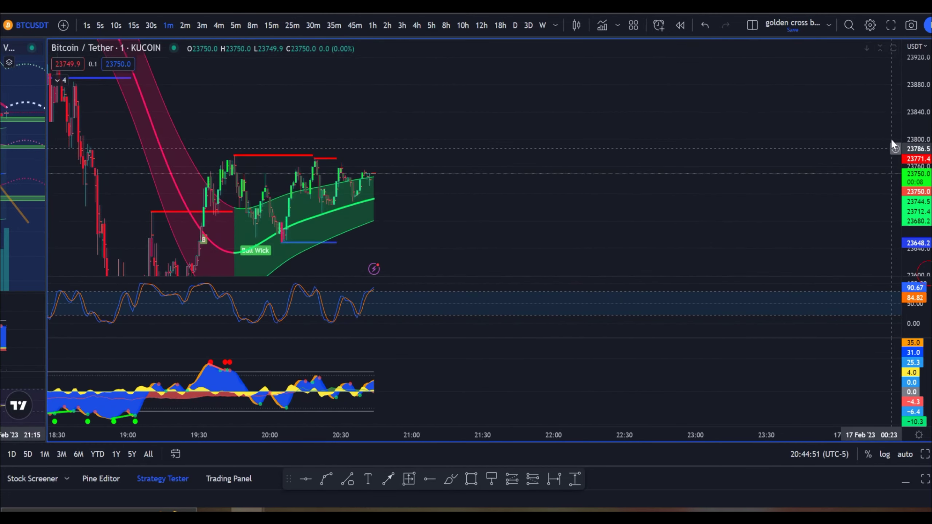
{"action": "left_click_drag", "start_coordinate": [477, 245], "coordinate": [677, 208]}
{"action": "left_click_drag", "start_coordinate": [914, 93], "coordinate": [915, 163]}
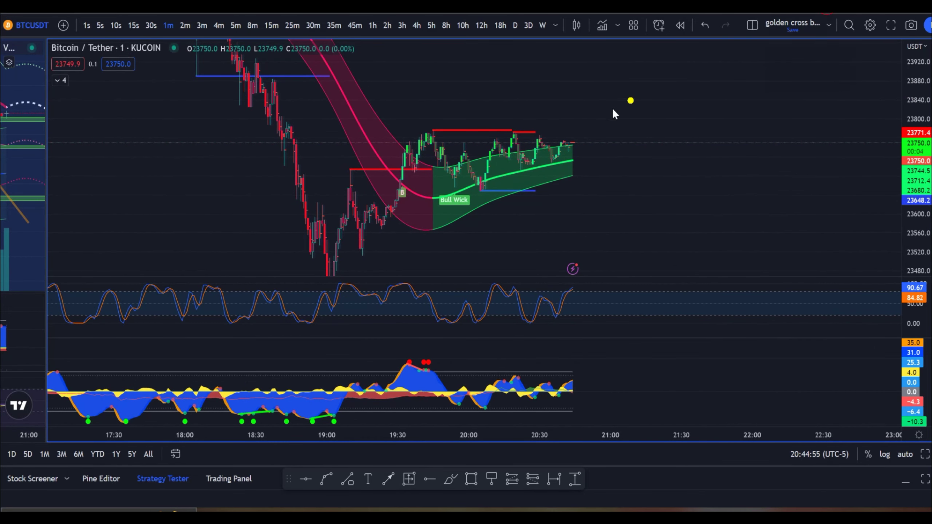
- Sketch temporary yellow boundary lines, direction arrows and a circle around the 1-minute consolidation range, clearing the markings from the chart
{"action": "left_click_drag", "start_coordinate": [420, 133], "coordinate": [595, 149]}
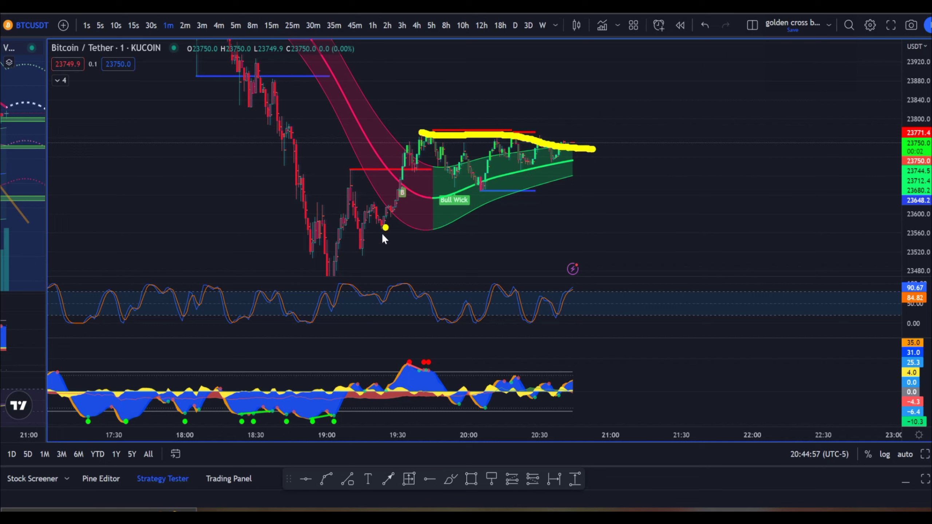
{"action": "left_click_drag", "start_coordinate": [402, 207], "coordinate": [636, 164]}
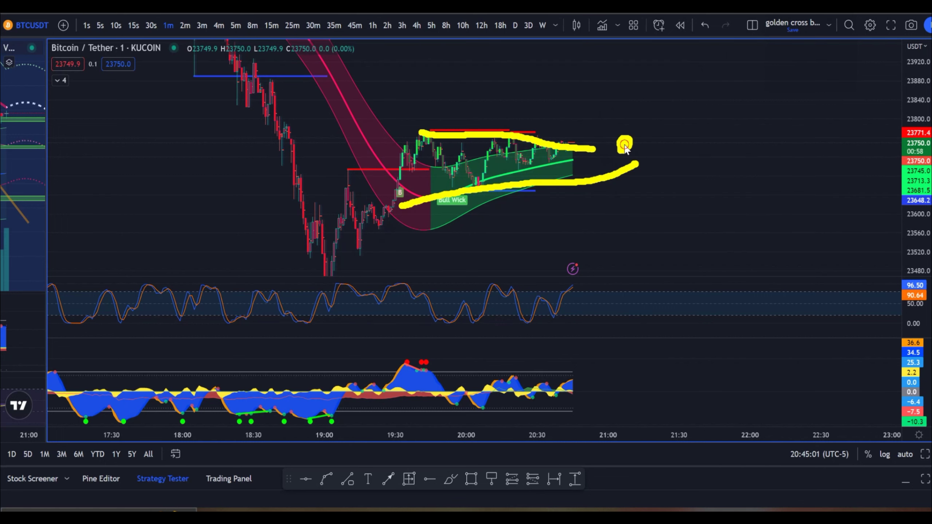
{"action": "left_click_drag", "start_coordinate": [624, 146], "coordinate": [625, 86]}
{"action": "left_click_drag", "start_coordinate": [623, 208], "coordinate": [607, 195]}
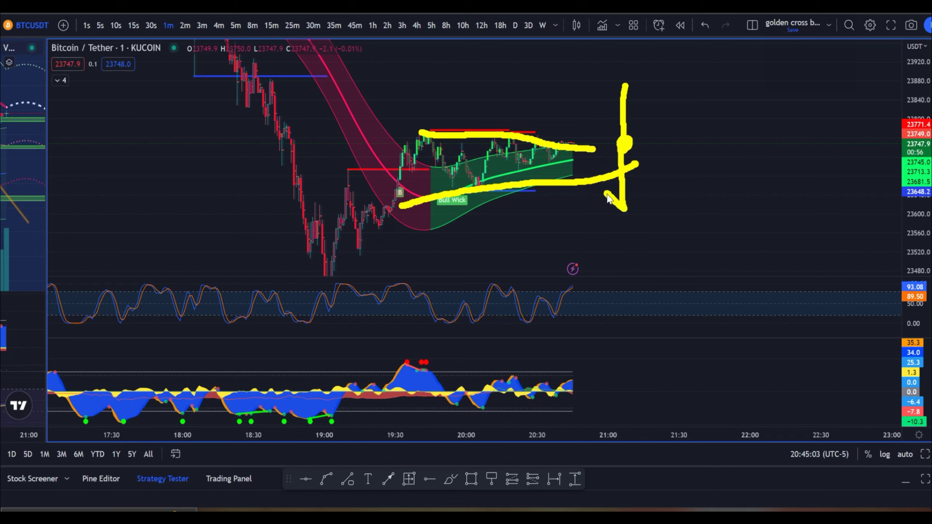
{"action": "mouse_move", "coordinate": [573, 126]}
{"action": "left_mouse_down"}
{"action": "mouse_move", "coordinate": [442, 217]}
{"action": "mouse_move", "coordinate": [512, 114]}
{"action": "left_mouse_up"}
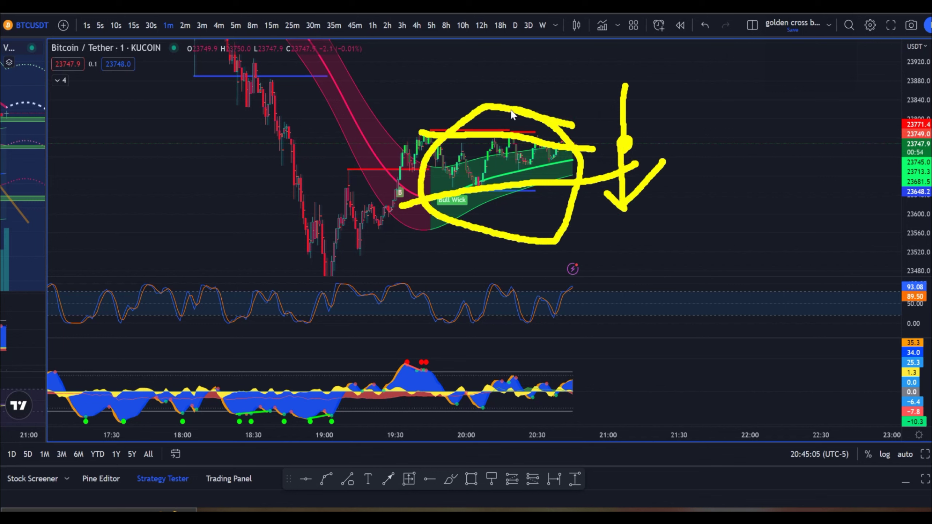
{"action": "left_click", "coordinate": [816, 4]}
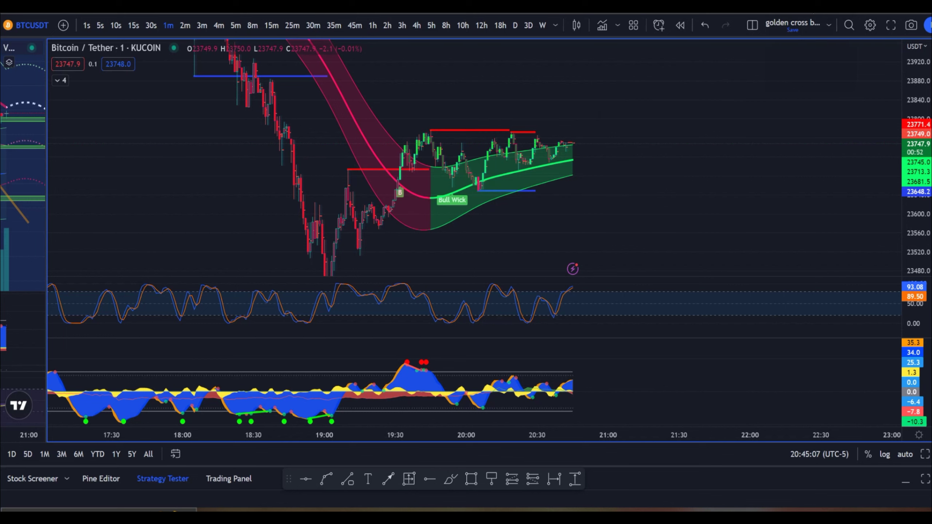
{"action": "left_click_drag", "start_coordinate": [601, 157], "coordinate": [587, 88]}
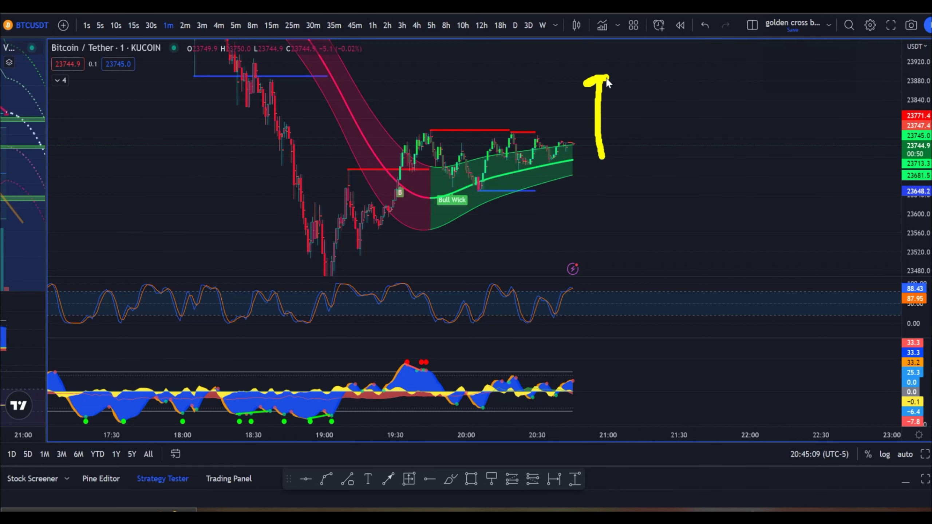
{"action": "key", "text": "Escape"}
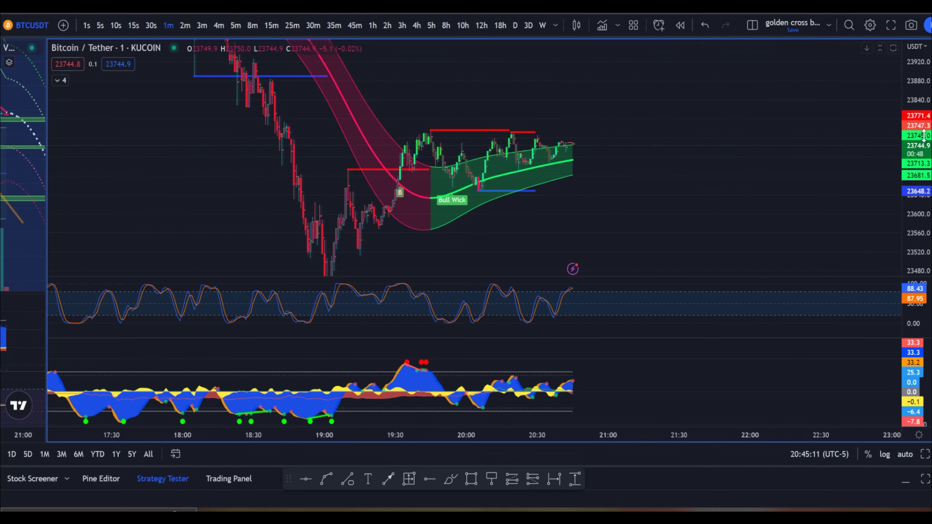
- Change the chart to the 15-minute timeframe and fit the price scale around the 16 Feb rise and drop
{"action": "scroll", "coordinate": [759, 187], "scroll_direction": "up", "scroll_amount": 3}
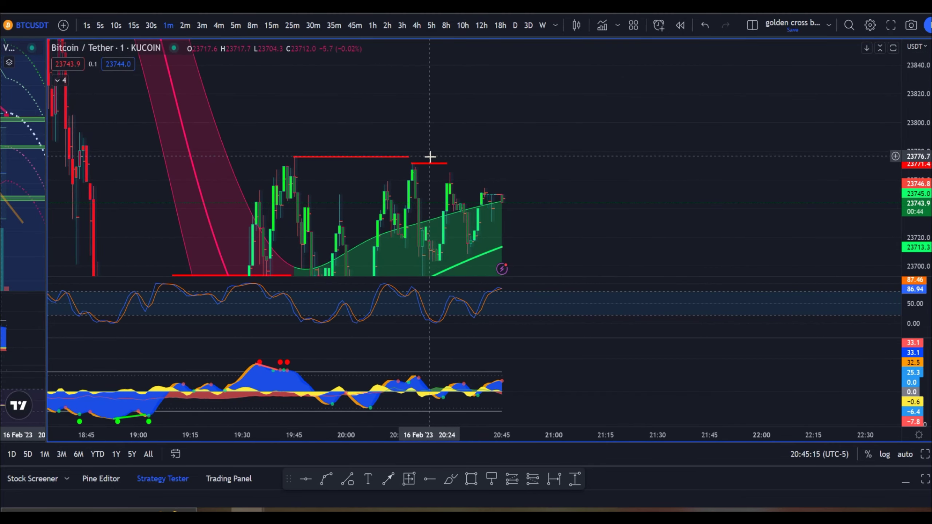
{"action": "left_click", "coordinate": [252, 25]}
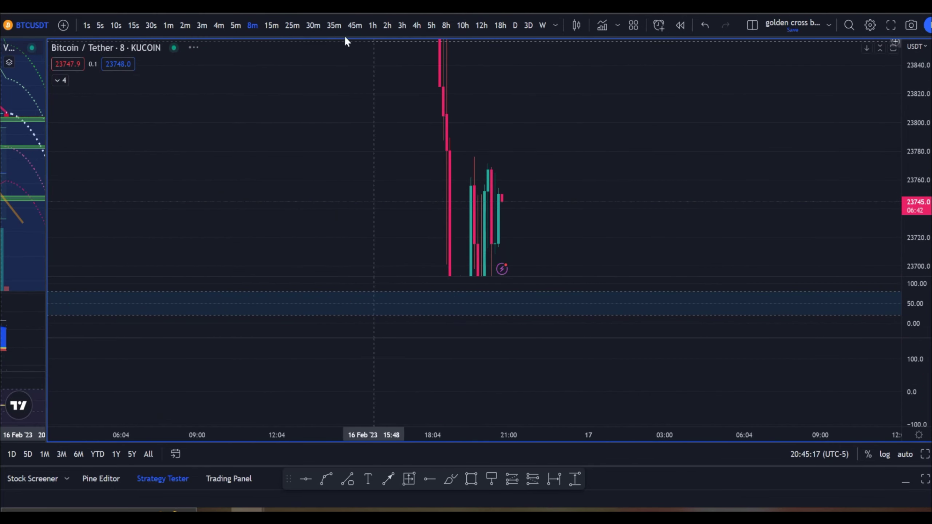
{"action": "left_click", "coordinate": [271, 25]}
{"action": "double_click", "coordinate": [914, 139]}
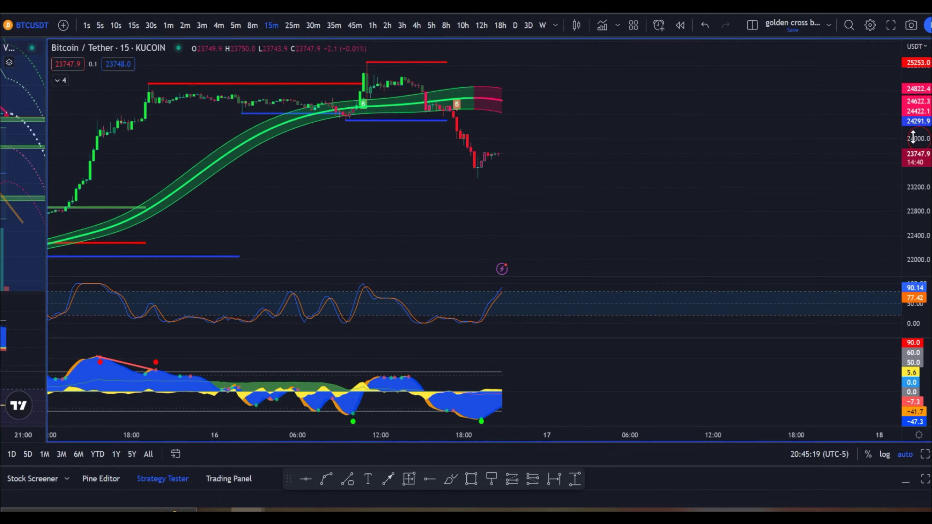
{"action": "left_click_drag", "start_coordinate": [923, 231], "coordinate": [921, 176]}
{"action": "left_click_drag", "start_coordinate": [681, 131], "coordinate": [701, 177]}
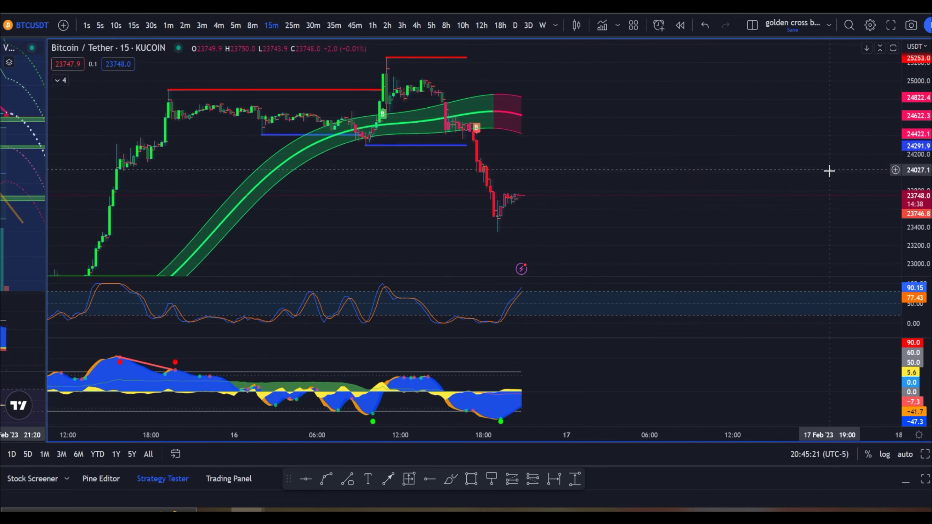
{"action": "left_click_drag", "start_coordinate": [920, 102], "coordinate": [903, 172]}
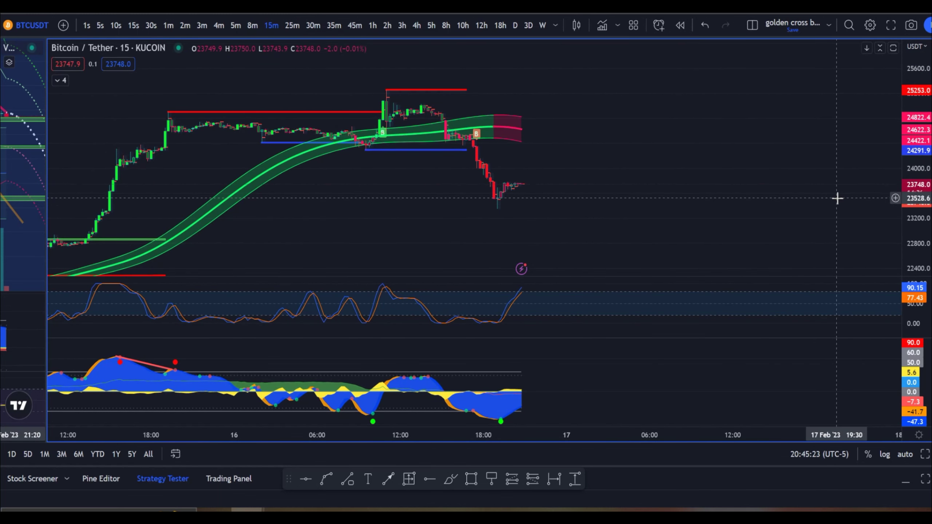
{"action": "scroll", "coordinate": [612, 270], "scroll_direction": "up", "scroll_amount": 1}
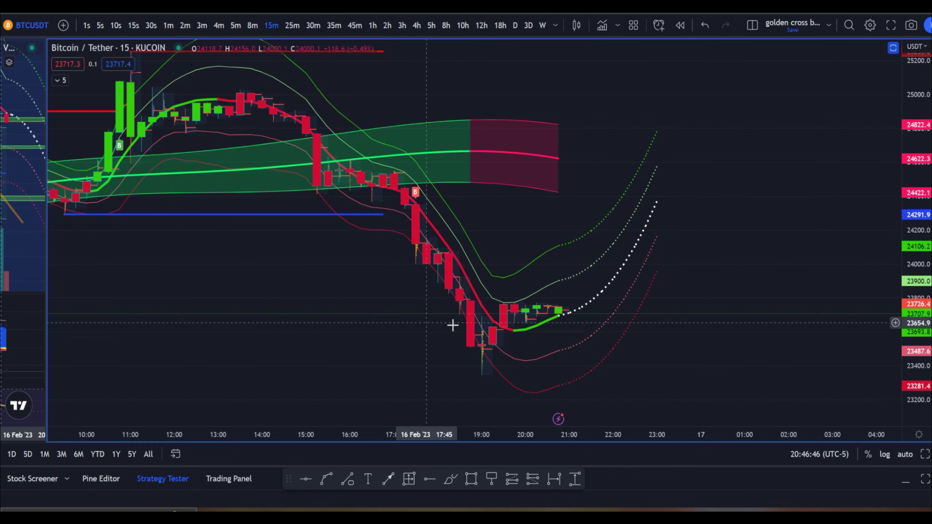
- Restore the oscillator panes beneath the 15-minute price chart and undo the Stoch RSI's merge into the price pane
{"action": "double_click", "coordinate": [719, 308]}
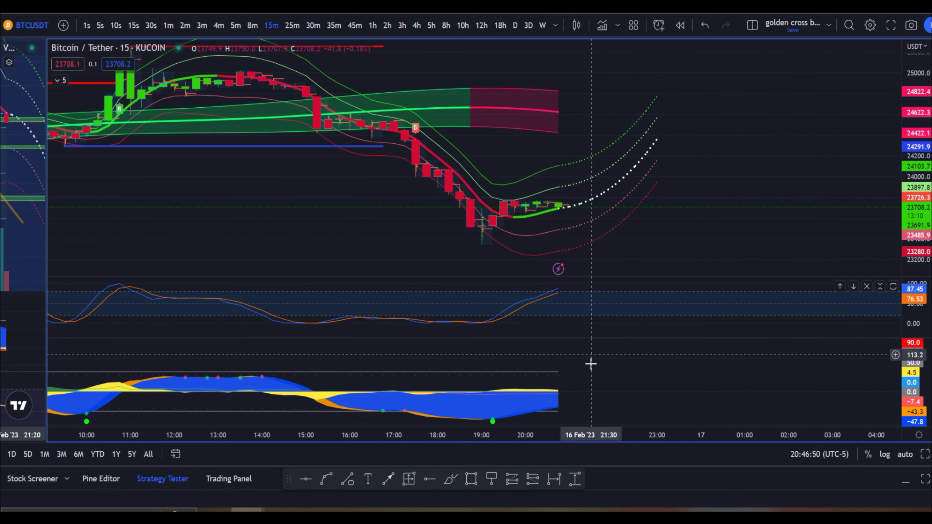
{"action": "left_click_drag", "start_coordinate": [616, 291], "coordinate": [611, 268]}
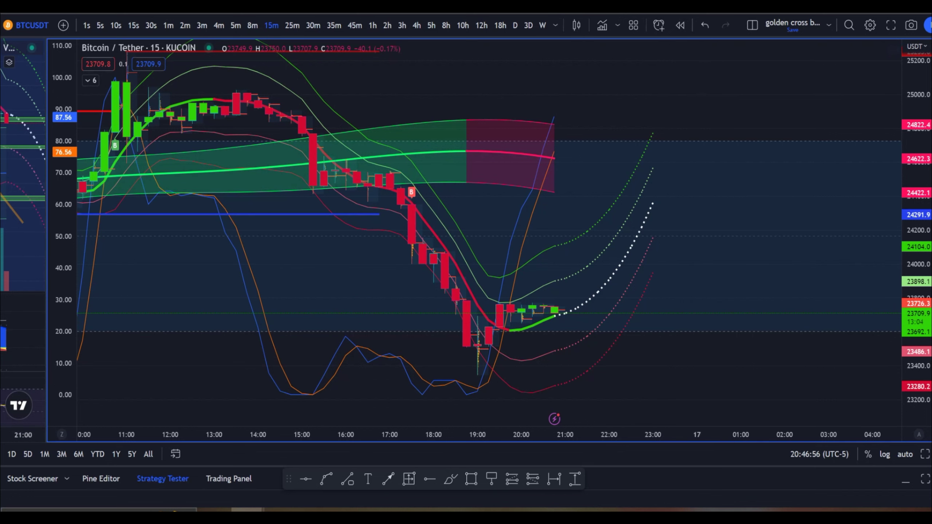
{"action": "key", "text": "ctrl+z"}
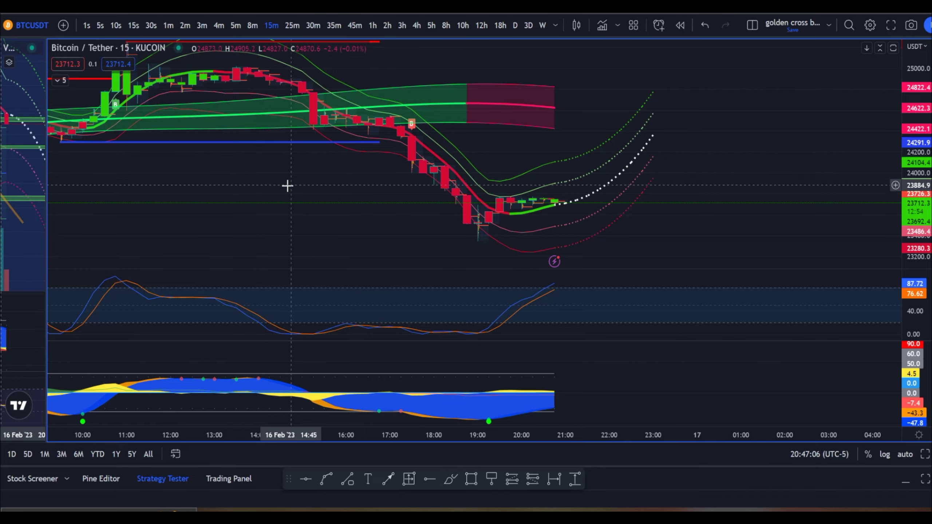
- Review the list of indicators applied to the 15-minute chart, including PRBEP [Loxx], and collapse it again
{"action": "left_click_drag", "start_coordinate": [287, 188], "coordinate": [334, 228]}
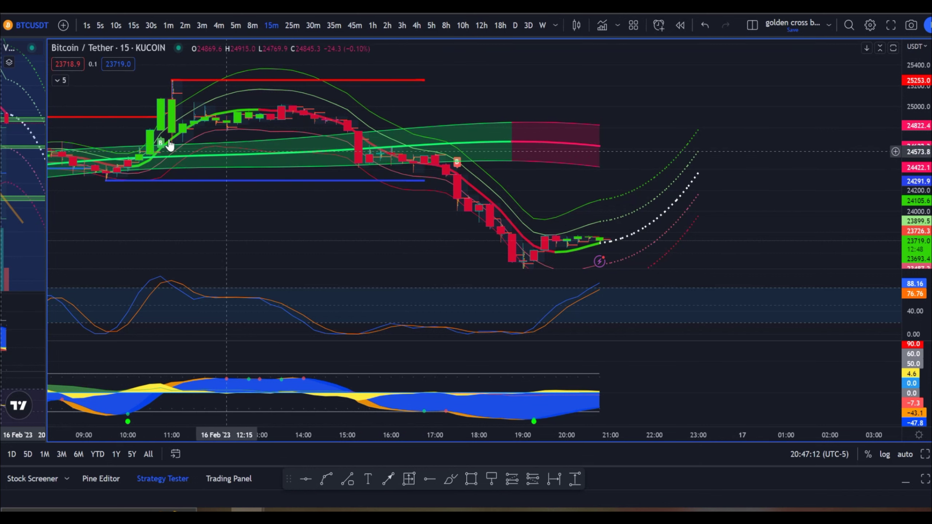
{"action": "left_click", "coordinate": [58, 81]}
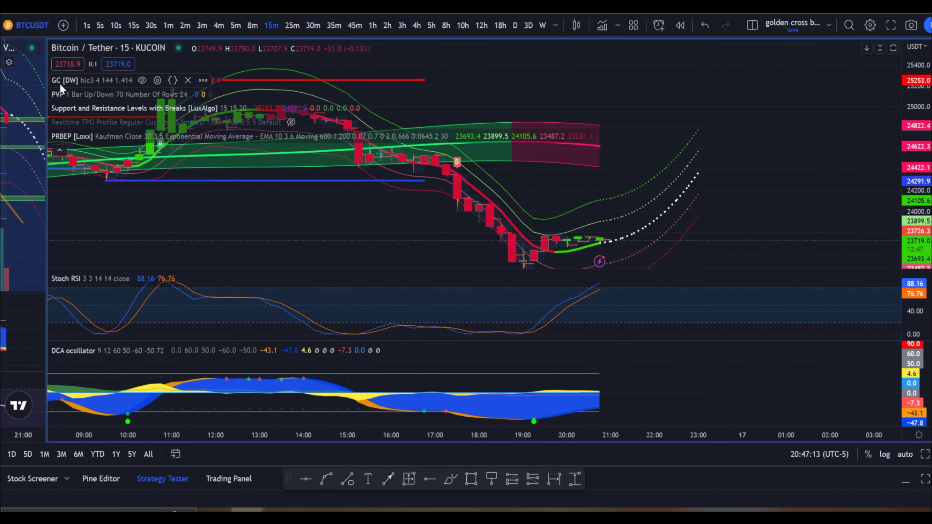
{"action": "left_click", "coordinate": [59, 151]}
- Examine the dotted projection bands beyond the latest 15-minute candles and compare them with price swings back to 15 Feb
{"action": "left_click_drag", "start_coordinate": [765, 134], "coordinate": [688, 141]}
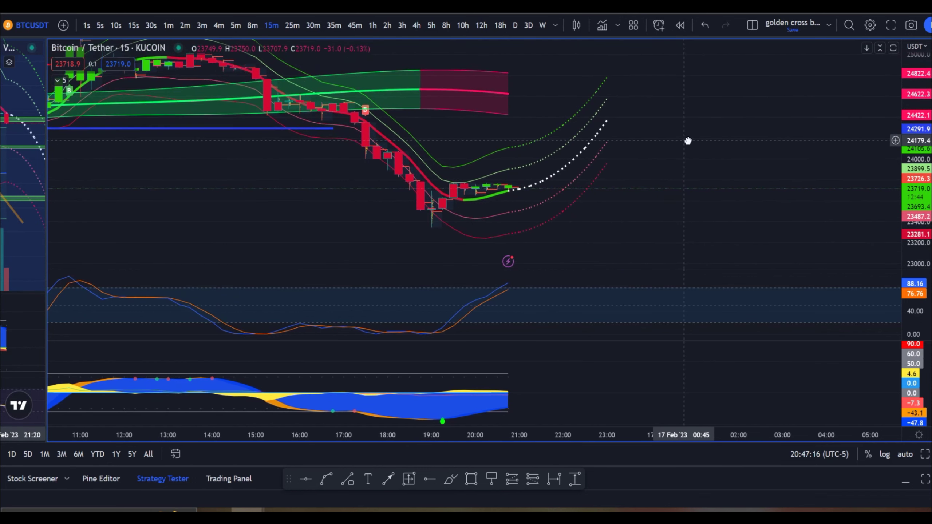
{"action": "left_click_drag", "start_coordinate": [908, 254], "coordinate": [907, 213]}
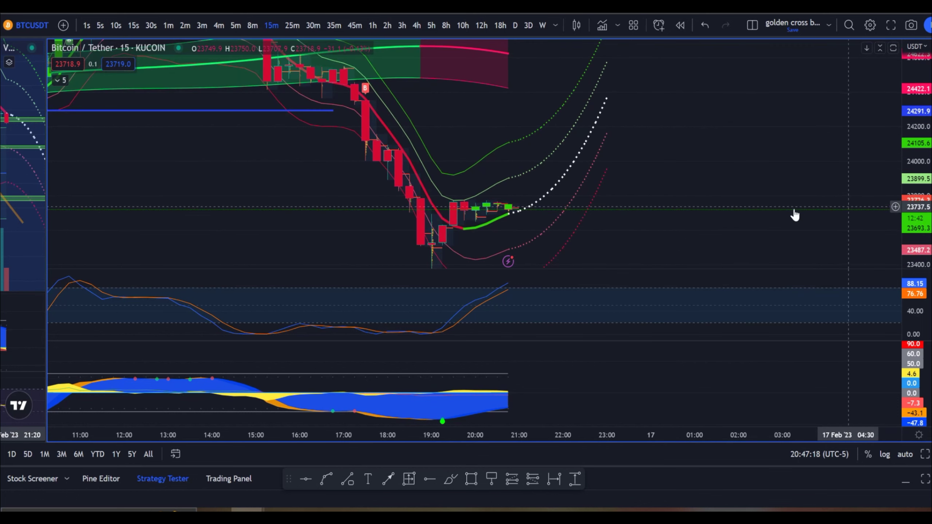
{"action": "scroll", "coordinate": [791, 210], "scroll_direction": "up", "scroll_amount": 3}
{"action": "left_click_drag", "start_coordinate": [511, 225], "coordinate": [664, 172]}
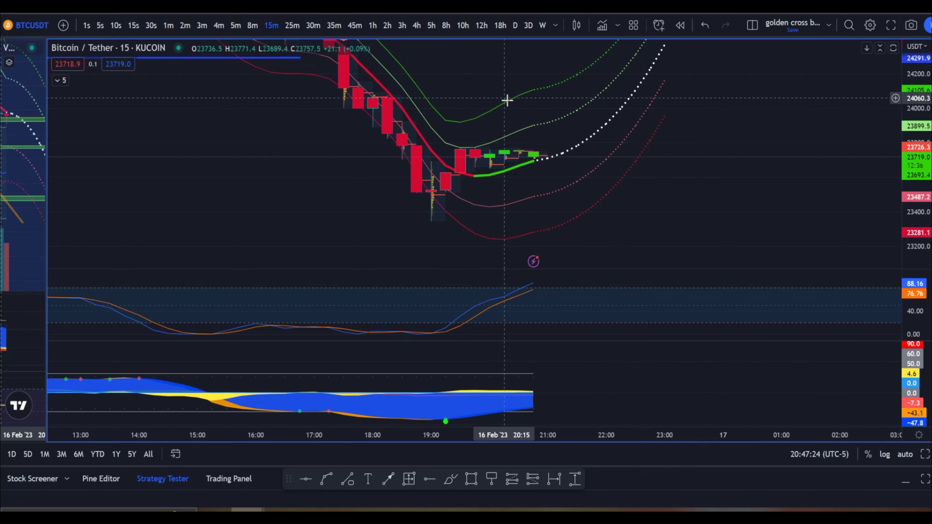
{"action": "left_click_drag", "start_coordinate": [478, 94], "coordinate": [769, 219]}
{"action": "left_click_drag", "start_coordinate": [475, 216], "coordinate": [622, 256]}
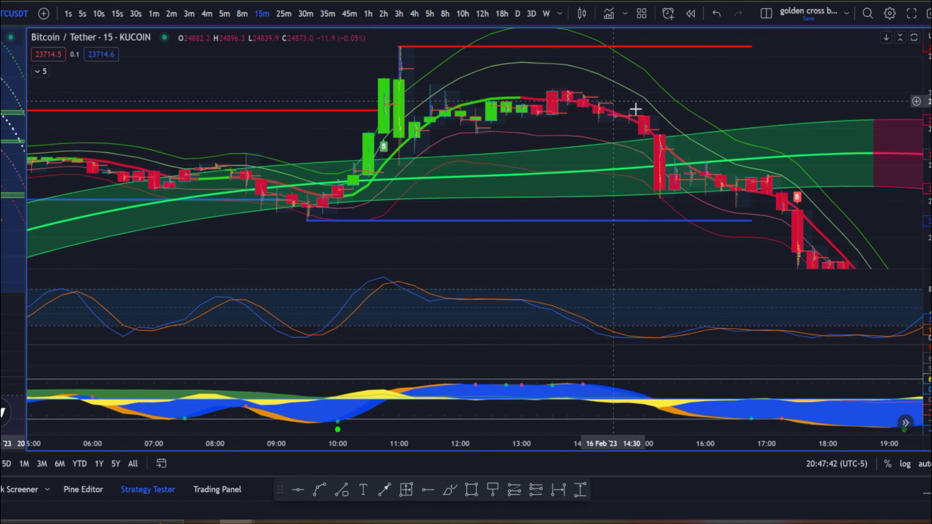
{"action": "scroll", "coordinate": [780, 202], "scroll_direction": "down", "scroll_amount": 5}
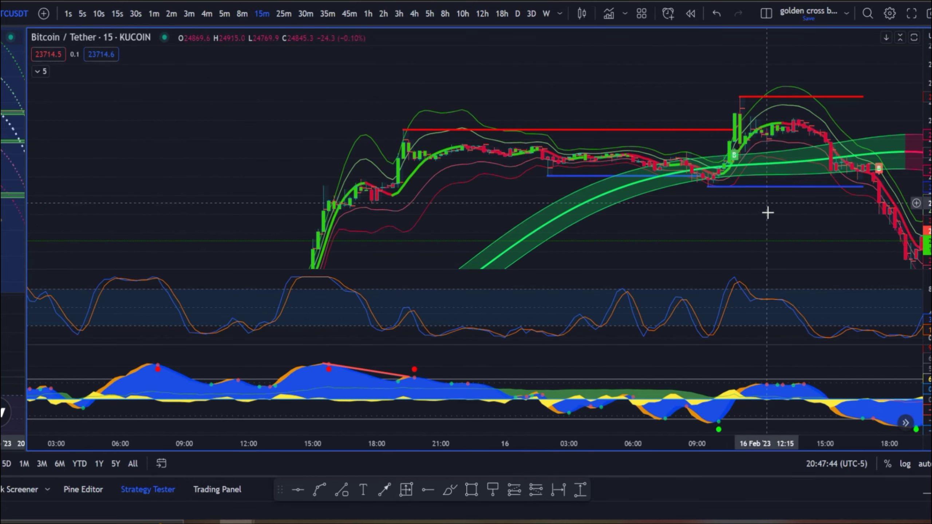
{"action": "scroll", "coordinate": [678, 173], "scroll_direction": "down", "scroll_amount": 5}
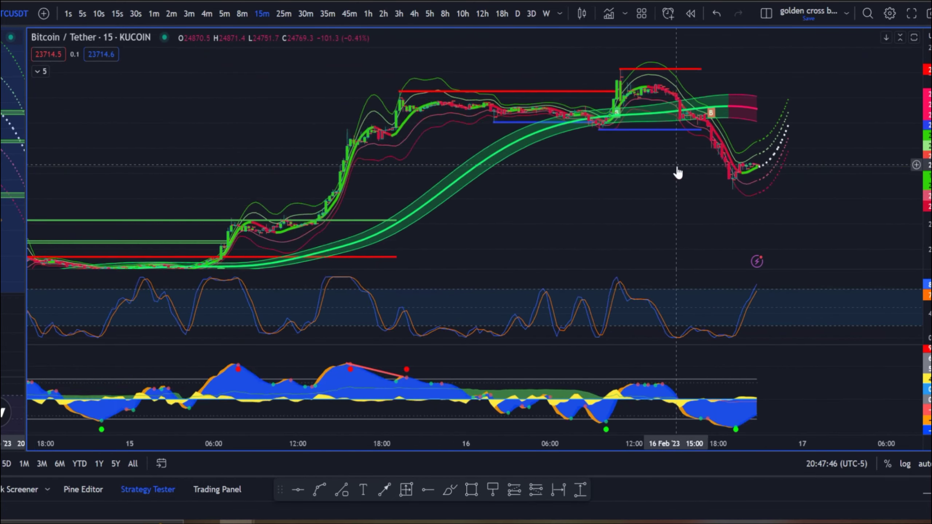
{"action": "left_click_drag", "start_coordinate": [747, 218], "coordinate": [510, 214]}
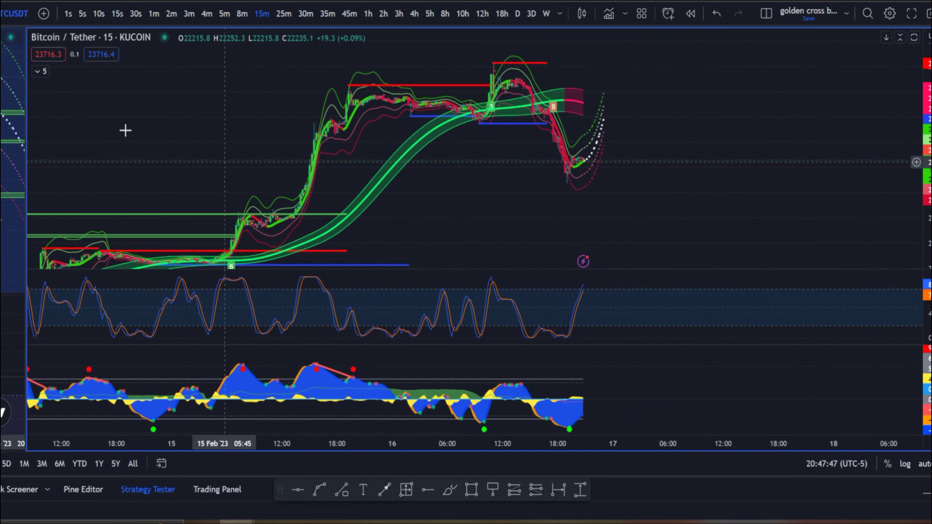
- Look up the band indicator by searching the indicator library for "prbep", leaving without adding anything and collapsing the indicator list
{"action": "left_click", "coordinate": [42, 71]}
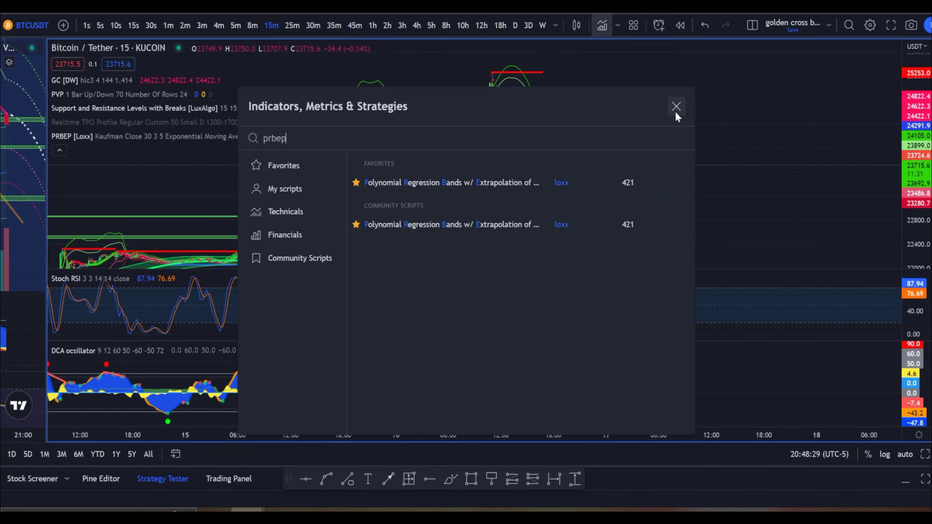
{"action": "left_click", "coordinate": [675, 111]}
{"action": "scroll", "coordinate": [623, 141], "scroll_direction": "up", "scroll_amount": 8}
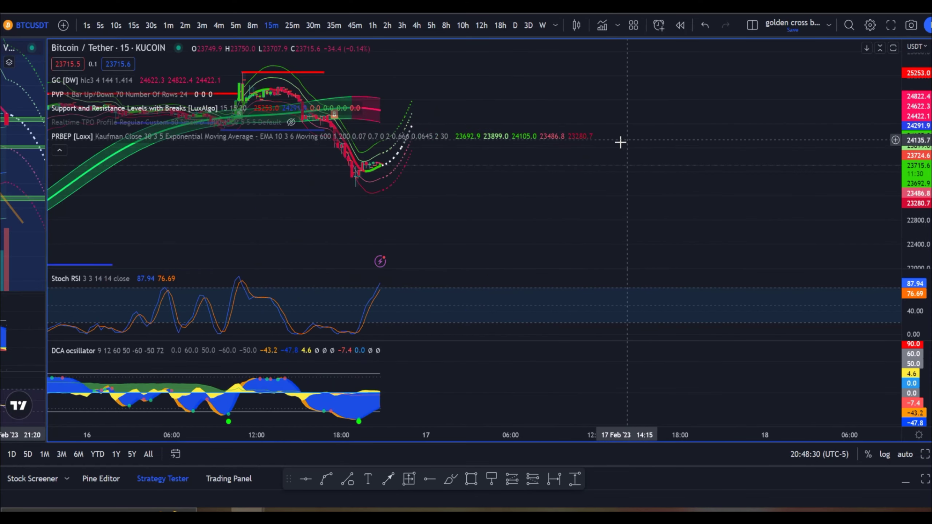
{"action": "left_click", "coordinate": [59, 150]}
- Examine the latest 15-minute candles and the dotted upward projection of the regression bands up close
{"action": "left_click_drag", "start_coordinate": [322, 203], "coordinate": [701, 223]}
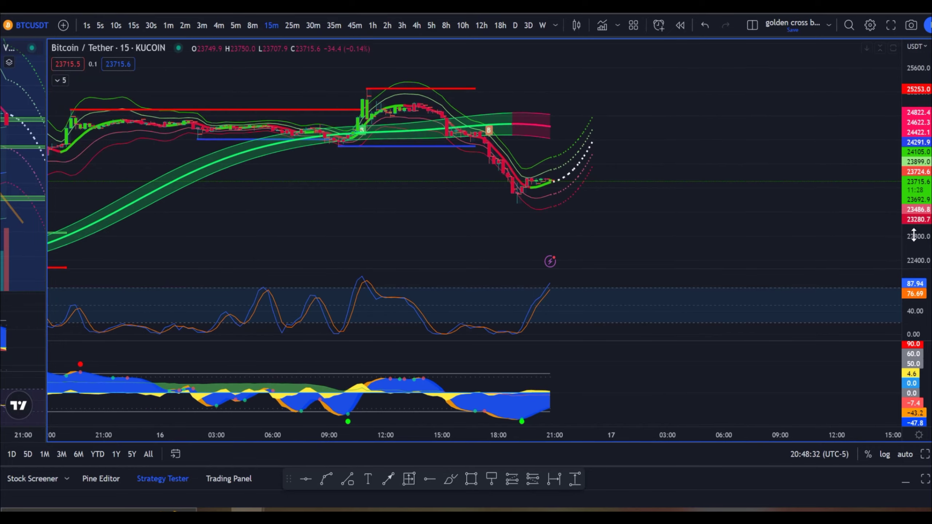
{"action": "left_click_drag", "start_coordinate": [914, 235], "coordinate": [912, 134]}
{"action": "scroll", "coordinate": [674, 202], "scroll_direction": "up", "scroll_amount": 4}
{"action": "left_click_drag", "start_coordinate": [674, 202], "coordinate": [785, 172]}
{"action": "left_click_drag", "start_coordinate": [885, 238], "coordinate": [904, 200]}
{"action": "scroll", "coordinate": [736, 193], "scroll_direction": "up", "scroll_amount": 4}
{"action": "left_click_drag", "start_coordinate": [694, 121], "coordinate": [723, 176]}
{"action": "left_click_drag", "start_coordinate": [910, 238], "coordinate": [920, 176]}
{"action": "left_click_drag", "start_coordinate": [661, 210], "coordinate": [719, 136]}
{"action": "left_click_drag", "start_coordinate": [924, 77], "coordinate": [921, 171]}
{"action": "left_click_drag", "start_coordinate": [763, 119], "coordinate": [762, 139]}
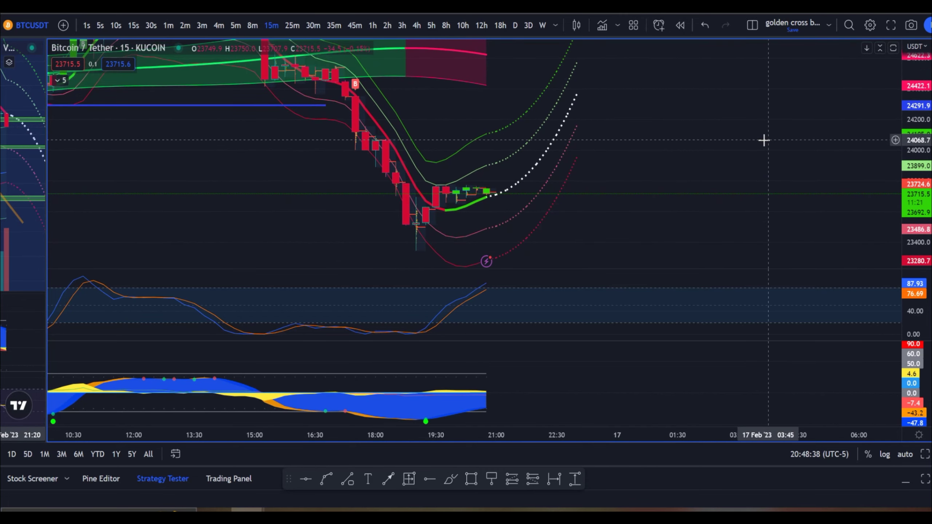
- Switch the chart to the 30-minute timeframe and remove the DCA ocsillator, compressing the price scale to fit the projected bands
{"action": "left_click", "coordinate": [308, 26]}
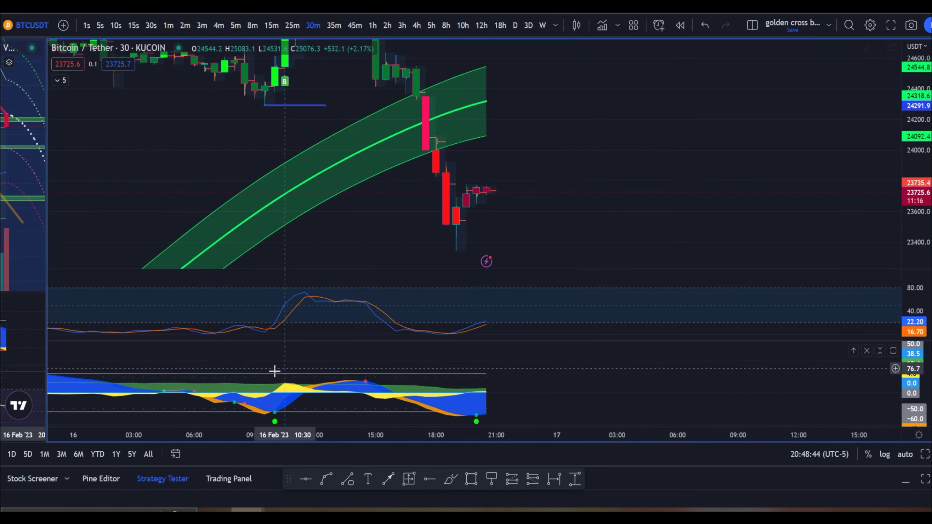
{"action": "left_click", "coordinate": [58, 80]}
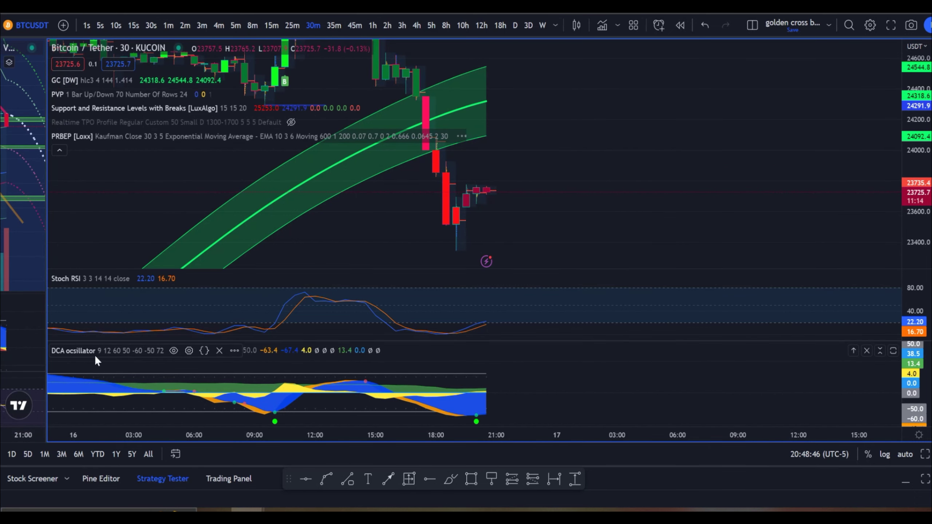
{"action": "left_click", "coordinate": [218, 351]}
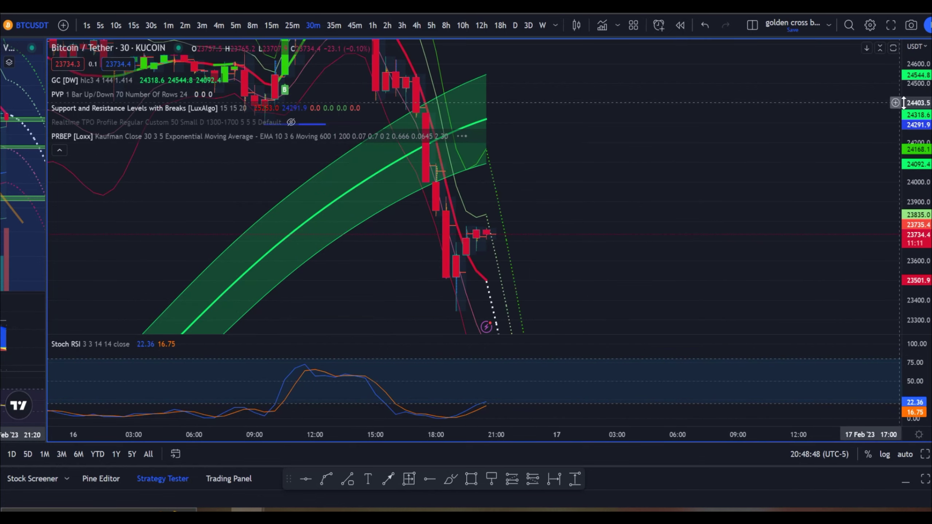
{"action": "left_click_drag", "start_coordinate": [909, 167], "coordinate": [906, 294]}
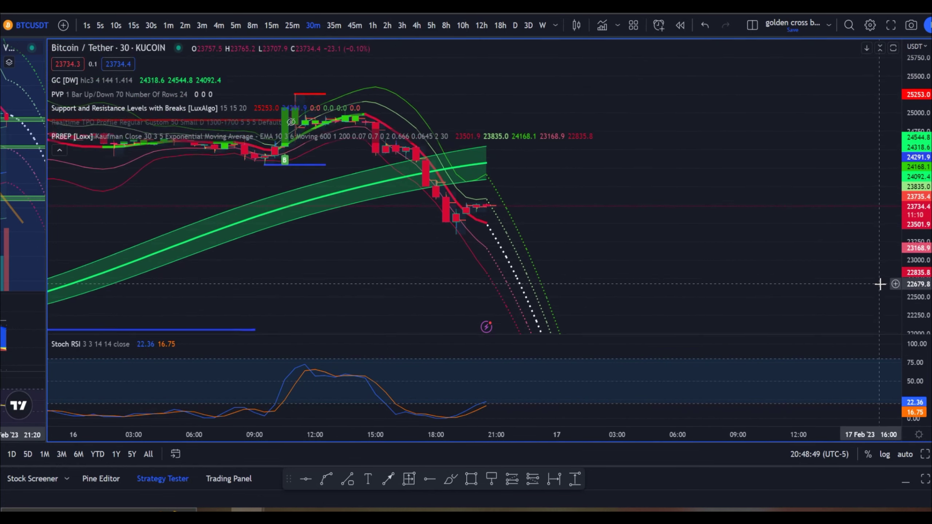
{"action": "left_click", "coordinate": [59, 150]}
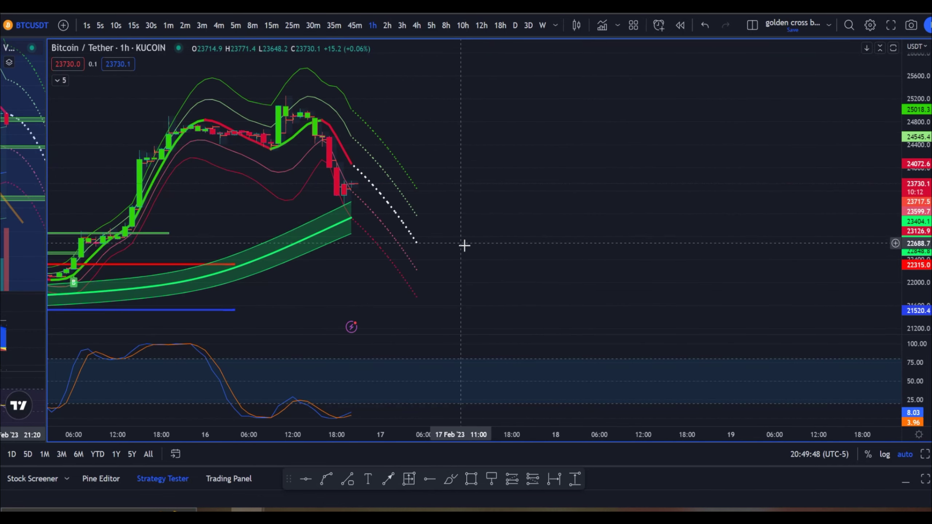
- Trace the 1-hour chart's recent swings, a possible rebound and the Stoch RSI moves with temporary yellow freehand strokes, and clear them
{"action": "left_click_drag", "start_coordinate": [464, 246], "coordinate": [701, 252]}
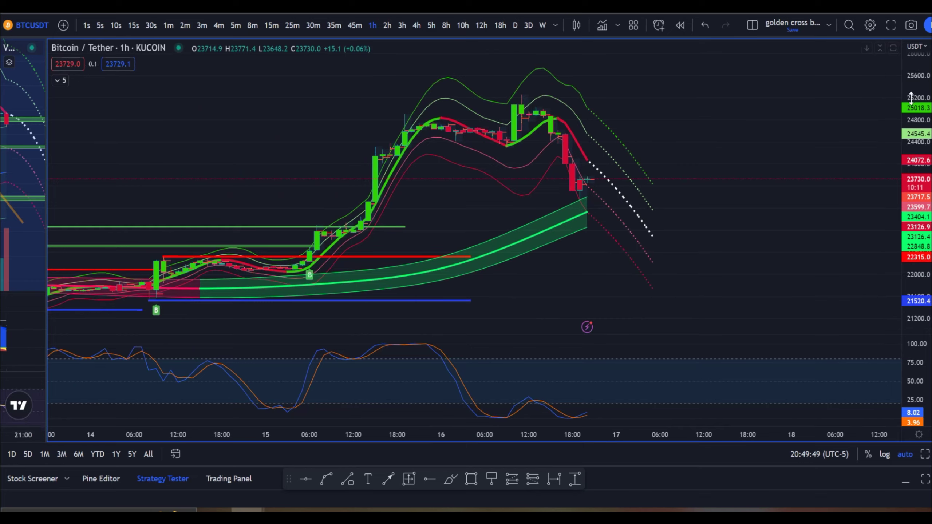
{"action": "left_click_drag", "start_coordinate": [908, 194], "coordinate": [921, 142]}
{"action": "scroll", "coordinate": [763, 214], "scroll_direction": "down", "scroll_amount": 4}
{"action": "left_click_drag", "start_coordinate": [804, 206], "coordinate": [653, 201]}
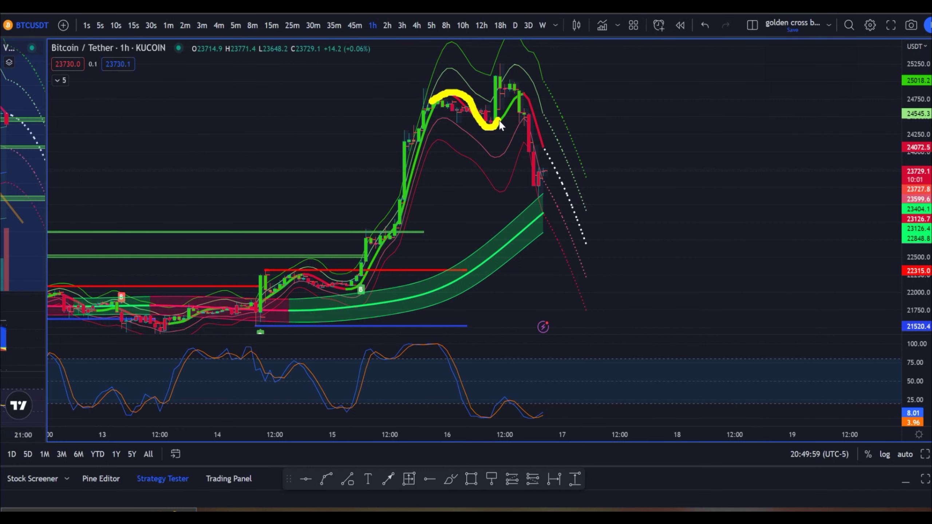
{"action": "left_click_drag", "start_coordinate": [500, 122], "coordinate": [534, 104]}
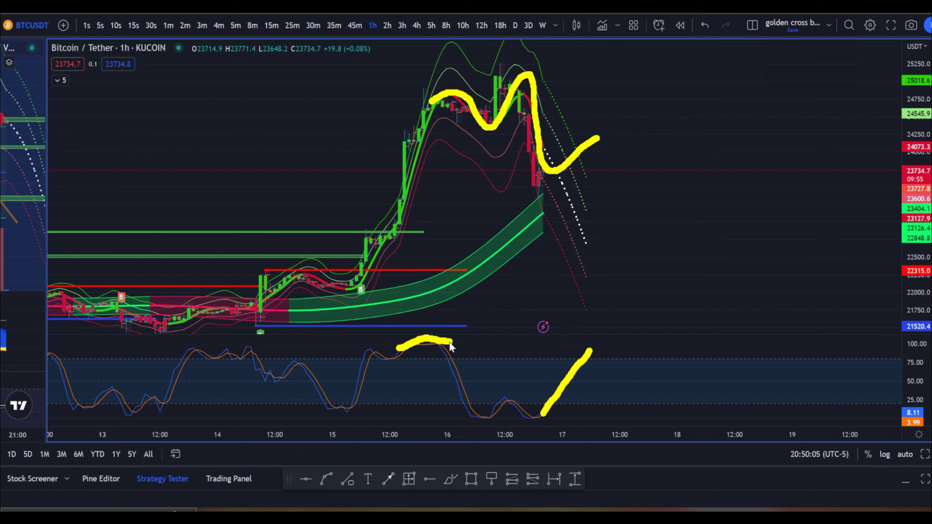
{"action": "left_click", "coordinate": [836, 11]}
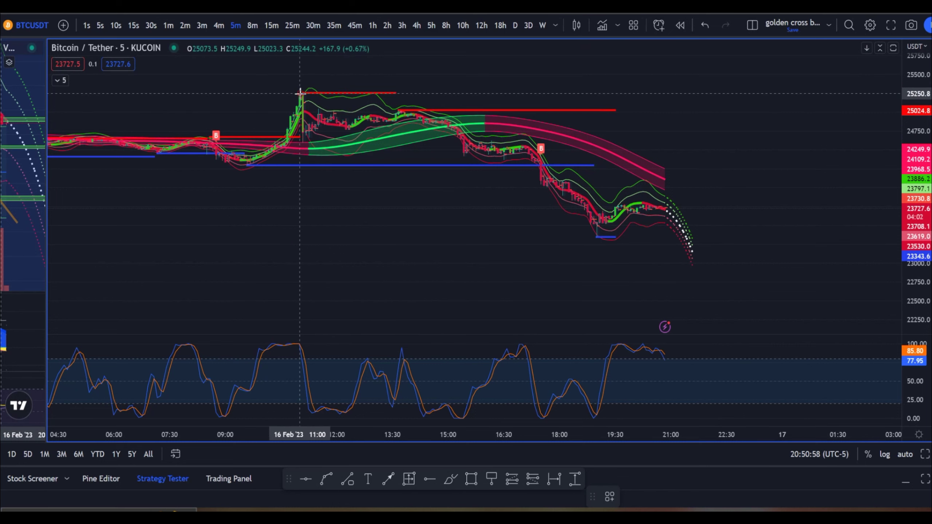
- Draw two falling trend lines on the 5-minute chart, from the 16 Feb 11:00 high to about 20:55 and from the 11:10 low to the day's low
{"action": "left_click", "coordinate": [300, 93]}
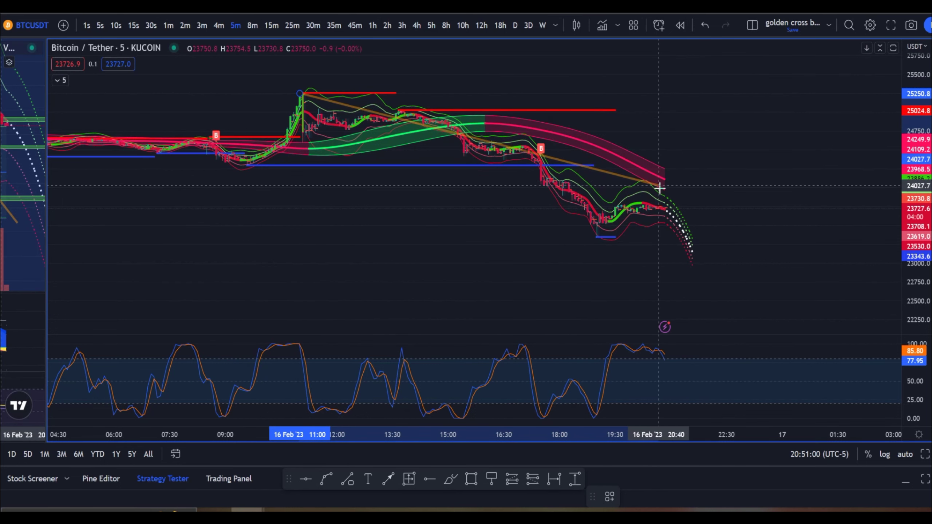
{"action": "left_click", "coordinate": [667, 206]}
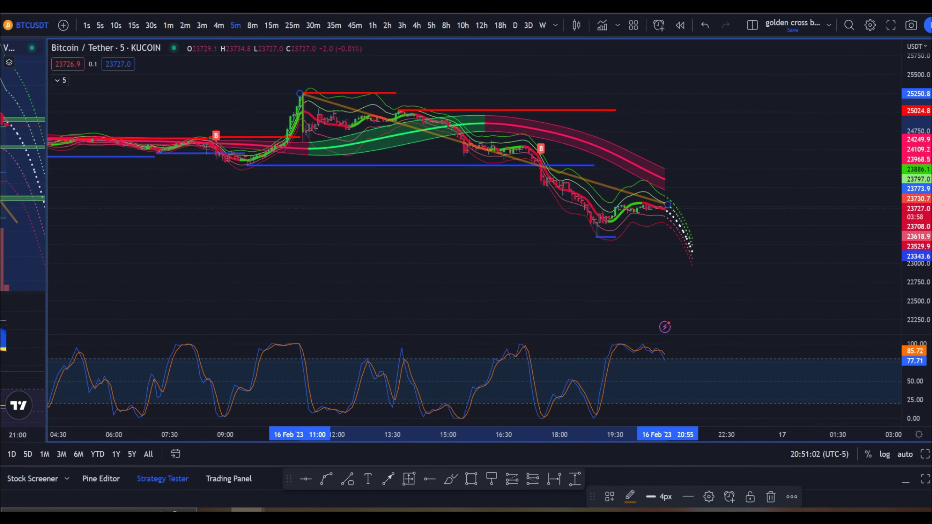
{"action": "left_click", "coordinate": [146, 76]}
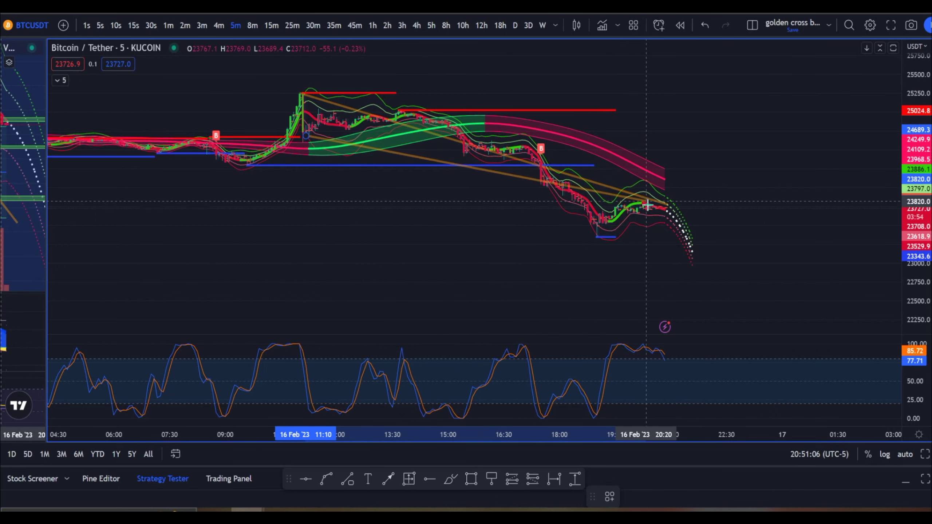
{"action": "left_click", "coordinate": [599, 237]}
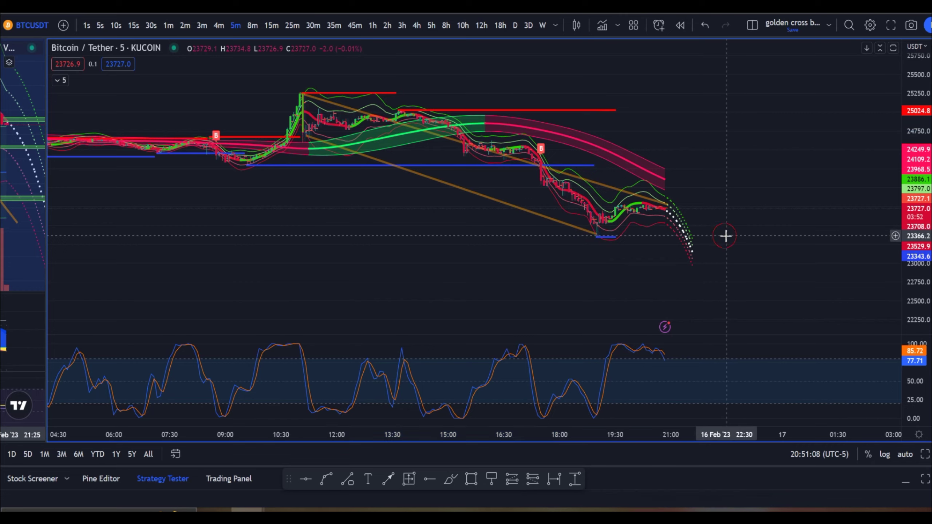
- Draw a nearly horizontal trend line from the 16 Feb low at about 23,348 to about 17 Feb 03:30
{"action": "scroll", "coordinate": [726, 235], "scroll_direction": "down", "scroll_amount": 3}
{"action": "scroll", "coordinate": [781, 224], "scroll_direction": "down", "scroll_amount": 3}
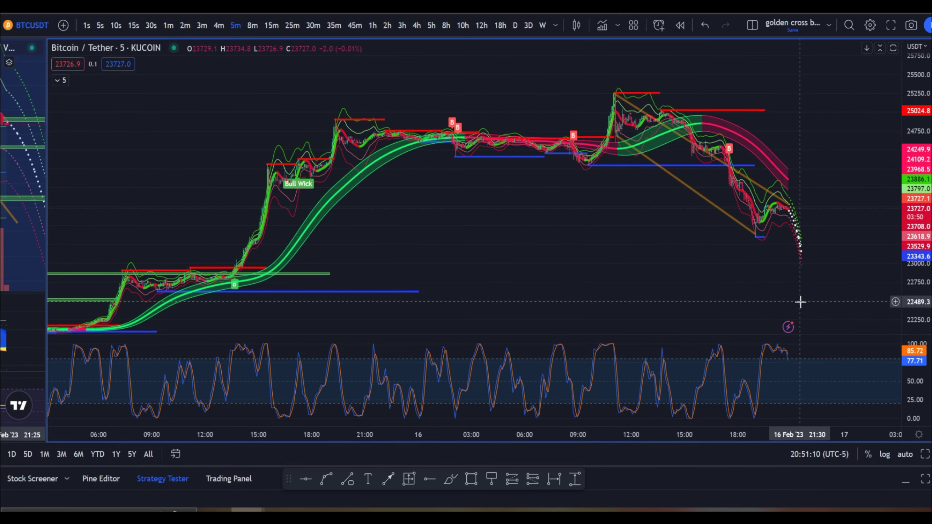
{"action": "left_click_drag", "start_coordinate": [806, 282], "coordinate": [631, 254]}
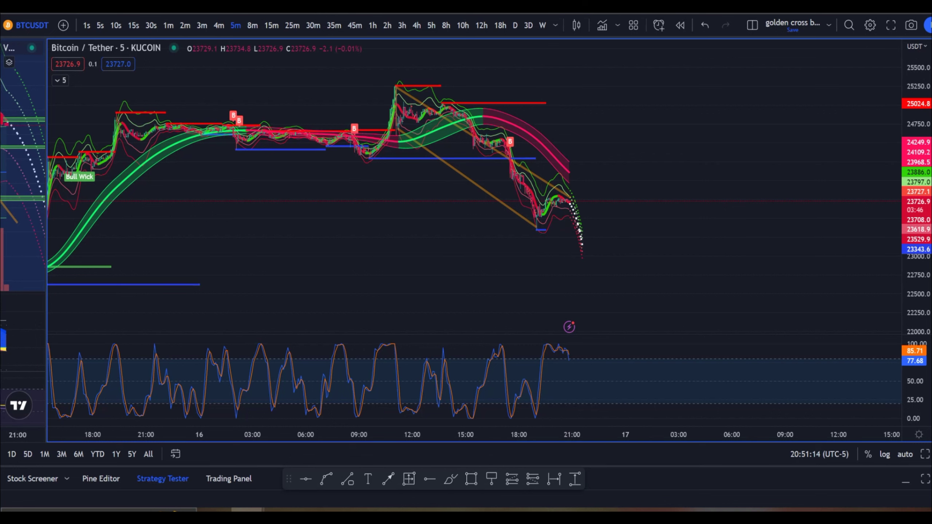
{"action": "left_click", "coordinate": [48, 75]}
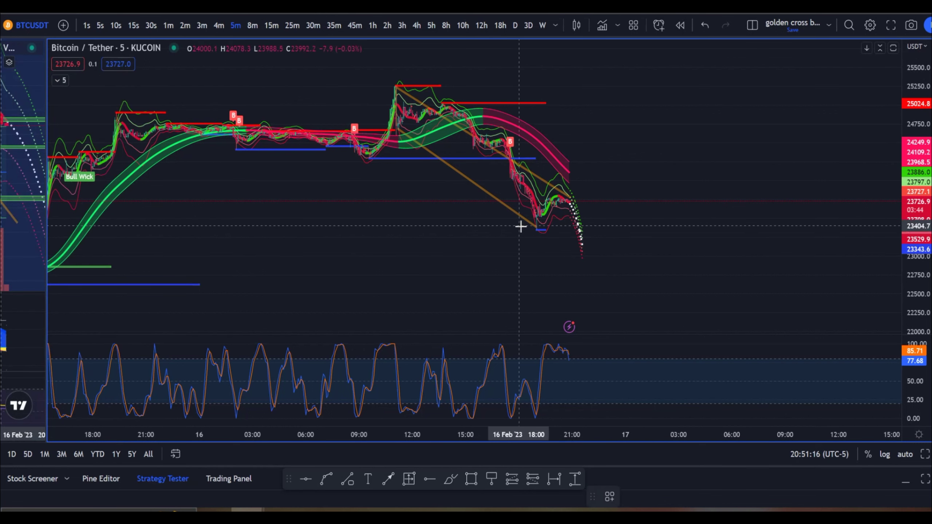
{"action": "left_click", "coordinate": [538, 230]}
{"action": "left_click", "coordinate": [689, 229]}
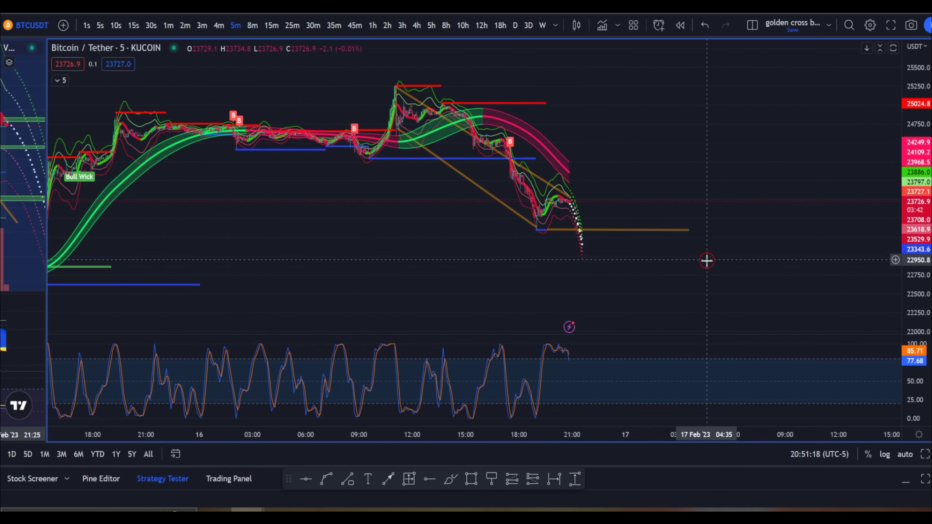
- Mark a possible drop through the horizontal support line with a temporary yellow freehand arrow and clear it
{"action": "scroll", "coordinate": [634, 233], "scroll_direction": "up", "scroll_amount": 10}
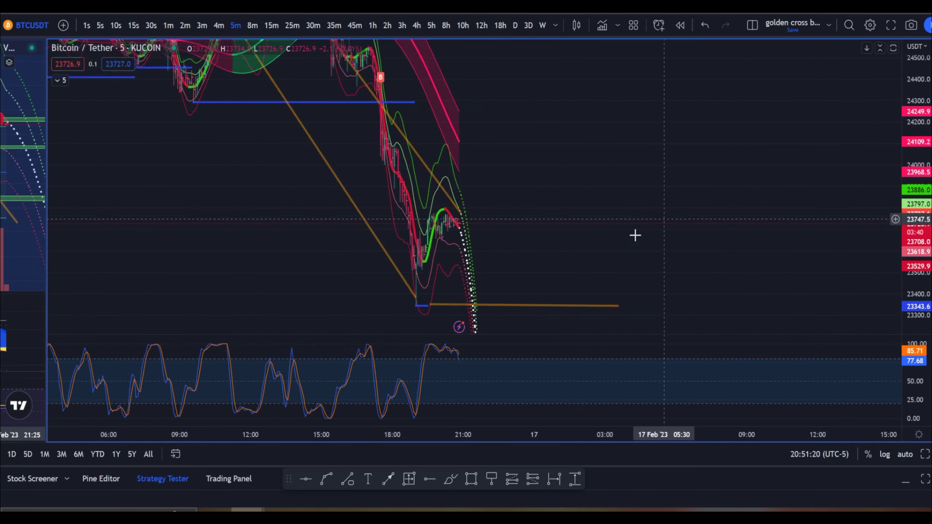
{"action": "left_click", "coordinate": [497, 221]}
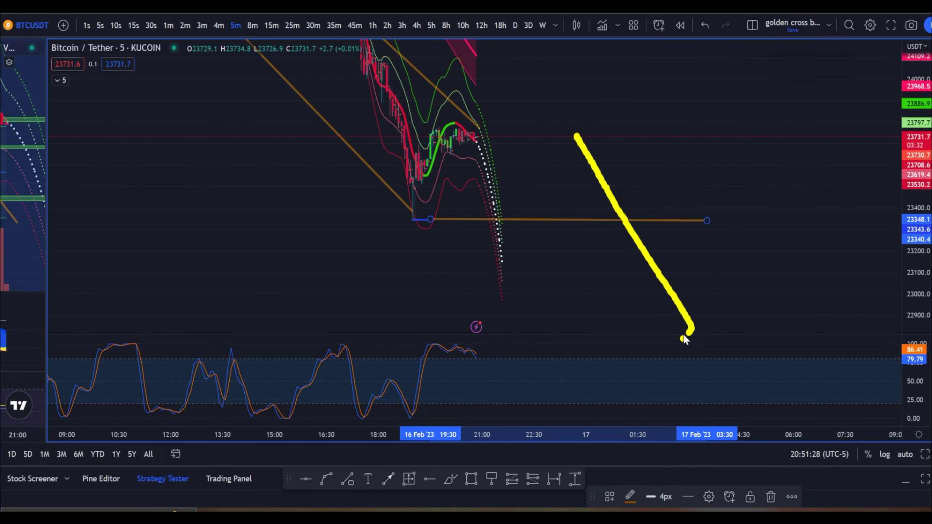
{"action": "left_click", "coordinate": [816, 13]}
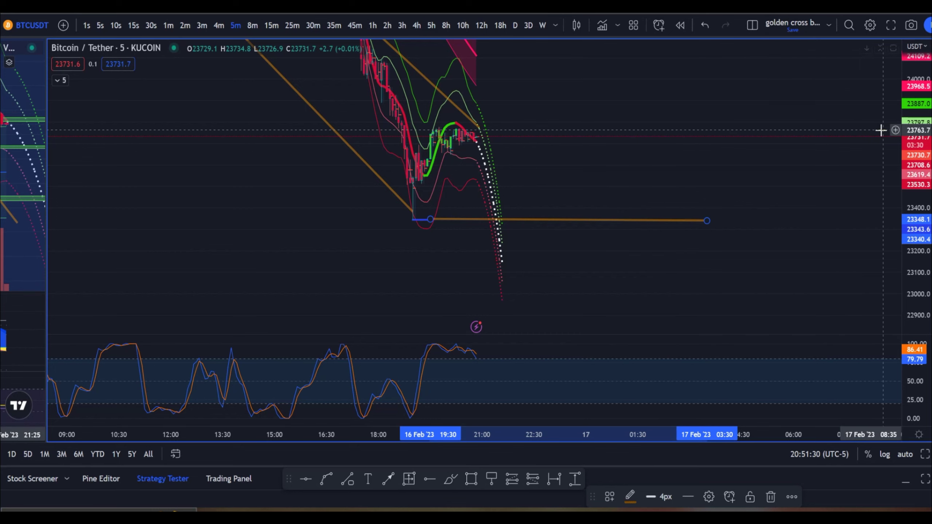
- Mark a possible rise from the latest 5-minute candles to above the 25024.8 resistance with a temporary yellow arrow and clear it
{"action": "scroll", "coordinate": [879, 135], "scroll_direction": "down", "scroll_amount": 4}
{"action": "scroll", "coordinate": [734, 278], "scroll_direction": "up", "scroll_amount": 5}
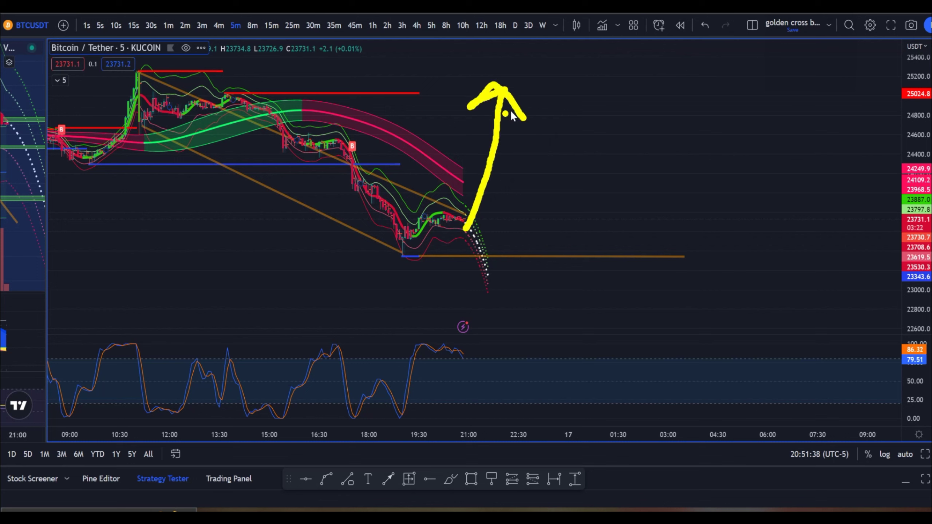
{"action": "left_click_drag", "start_coordinate": [555, 53], "coordinate": [566, 52]}
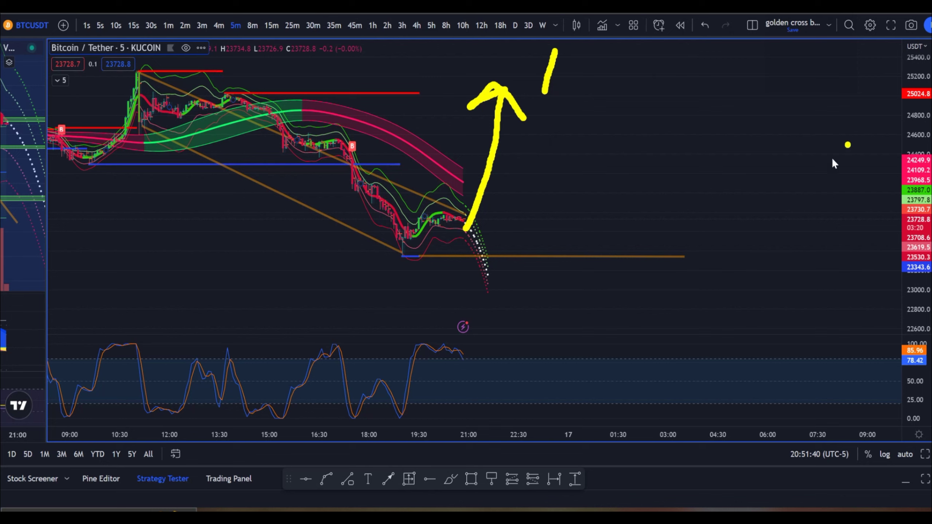
{"action": "left_click", "coordinate": [824, 12]}
{"action": "left_click", "coordinate": [895, 113]}
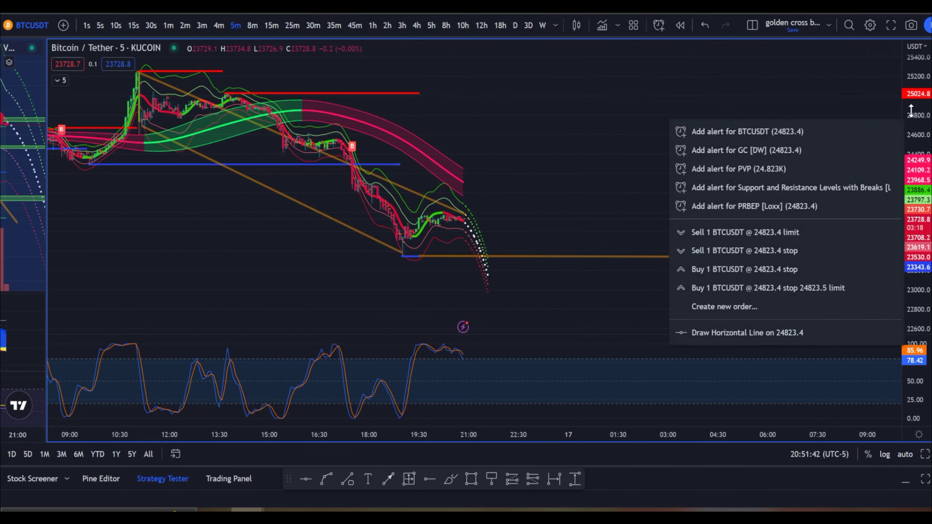
{"action": "left_click", "coordinate": [667, 163]}
- Switch the chart to the daily timeframe and examine the February candles with the dotted upward projection bands
{"action": "scroll", "coordinate": [668, 163], "scroll_direction": "down", "scroll_amount": 10}
{"action": "scroll", "coordinate": [668, 169], "scroll_direction": "down", "scroll_amount": 5}
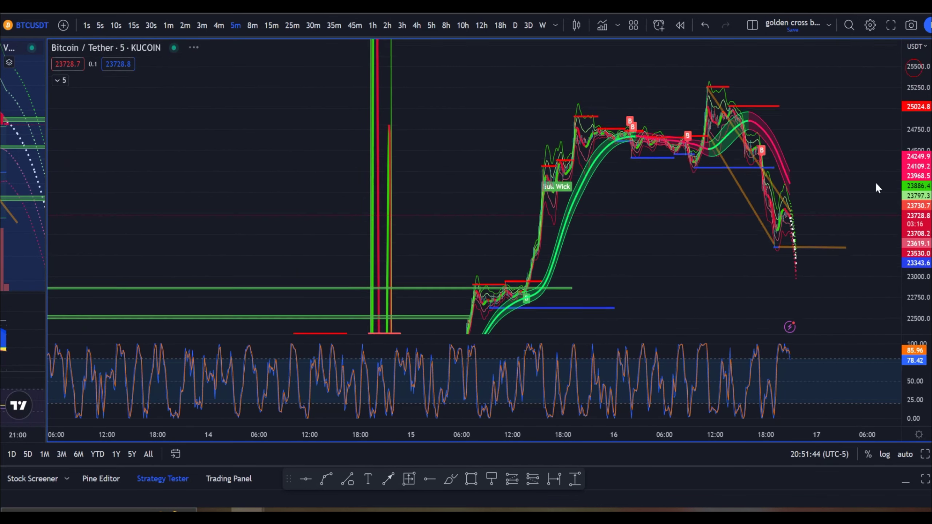
{"action": "left_click", "coordinate": [515, 25]}
{"action": "scroll", "coordinate": [555, 183], "scroll_direction": "up", "scroll_amount": 20}
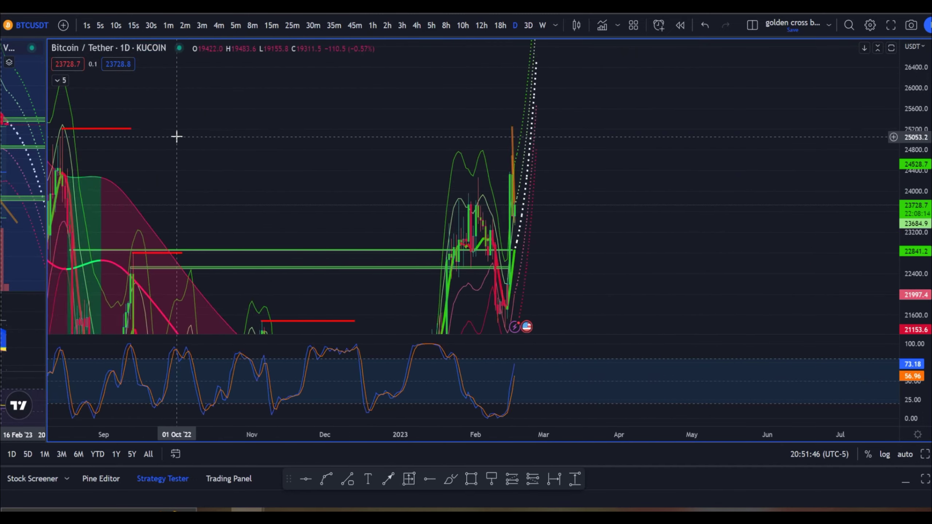
{"action": "left_click_drag", "start_coordinate": [167, 143], "coordinate": [757, 198]}
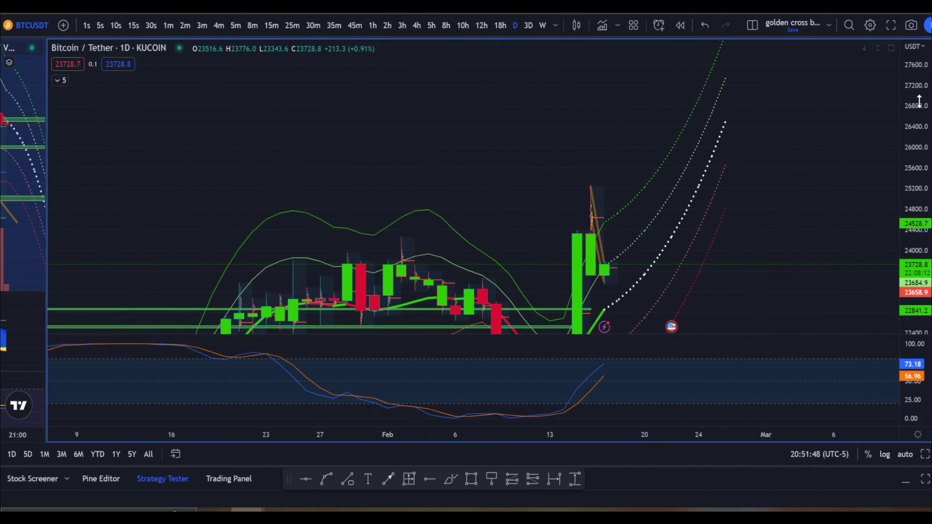
{"action": "left_click_drag", "start_coordinate": [782, 316], "coordinate": [752, 209]}
{"action": "scroll", "coordinate": [734, 257], "scroll_direction": "down", "scroll_amount": 3}
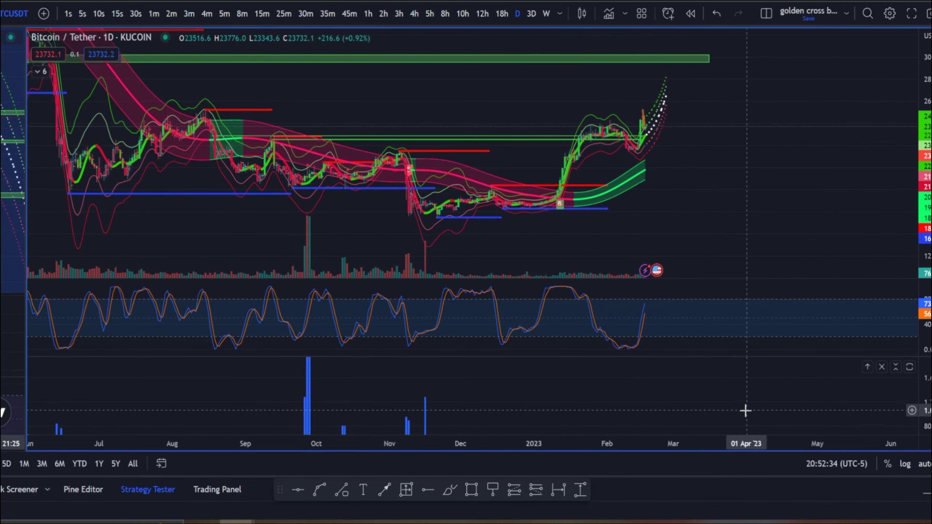
- Rescale the blue volume pane so its bars stand taller, and draw a short rising trend line over its January 2023 bars
{"action": "left_click_drag", "start_coordinate": [745, 407], "coordinate": [752, 347]}
{"action": "left_click_drag", "start_coordinate": [926, 413], "coordinate": [930, 394]}
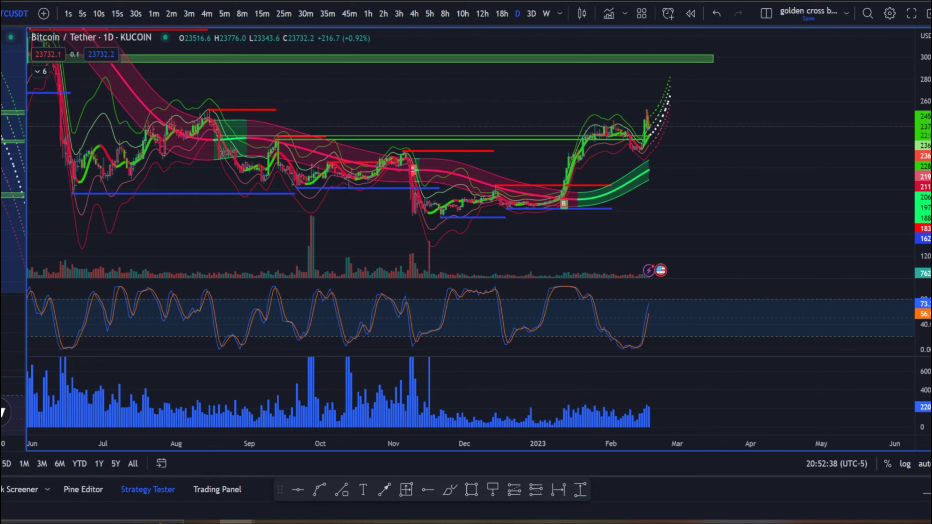
{"action": "left_click", "coordinate": [545, 422]}
{"action": "left_click", "coordinate": [572, 405]}
{"action": "left_click", "coordinate": [634, 385]}
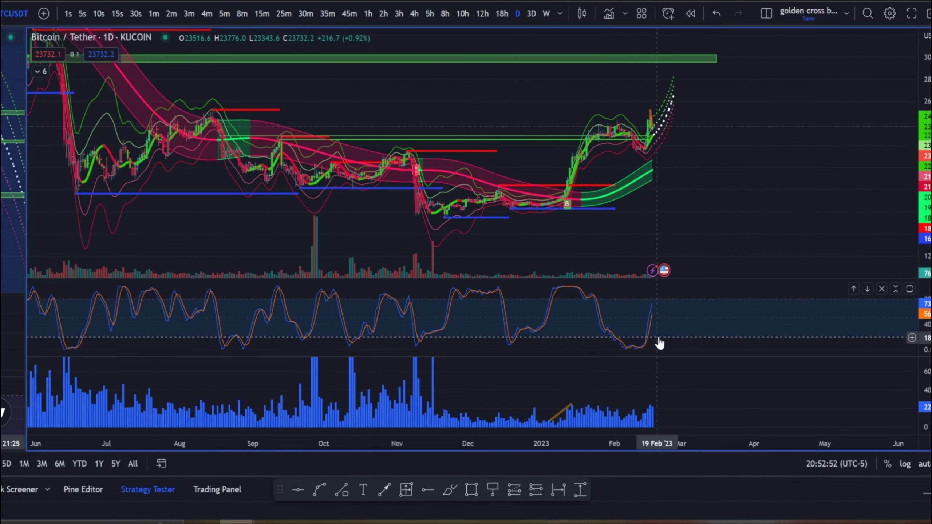
{"action": "scroll", "coordinate": [669, 298], "scroll_direction": "down", "scroll_amount": 5}
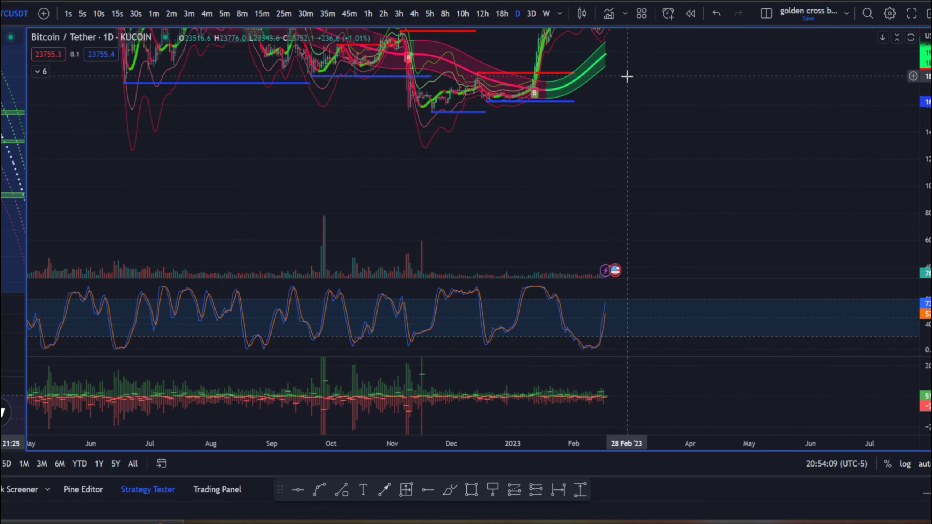
- Open the indicator library and look through the favourite indicators for a volume indicator
{"action": "left_click", "coordinate": [582, 14]}
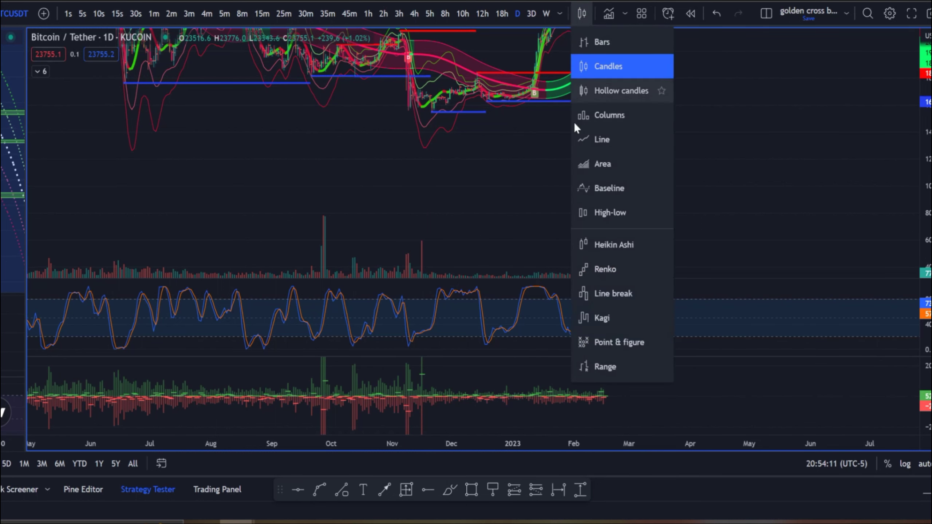
{"action": "left_click", "coordinate": [608, 13]}
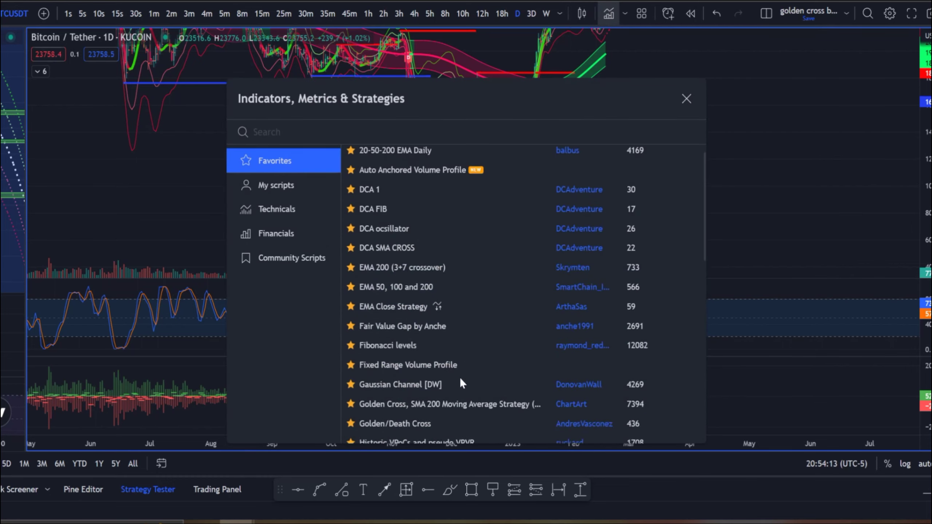
{"action": "scroll", "coordinate": [459, 377], "scroll_direction": "down", "scroll_amount": 5}
{"action": "scroll", "coordinate": [458, 376], "scroll_direction": "down", "scroll_amount": 4}
{"action": "scroll", "coordinate": [425, 430], "scroll_direction": "down", "scroll_amount": 3}
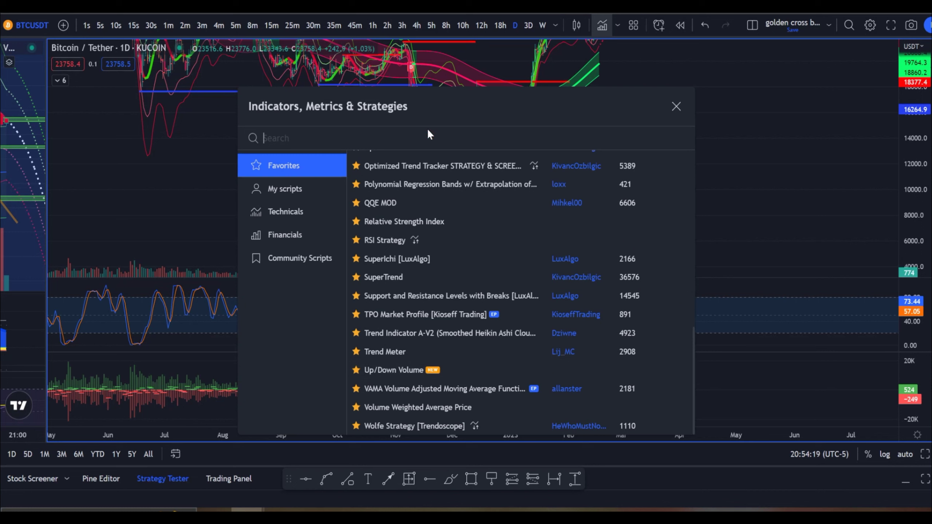
{"action": "type", "text": "vc"}
{"action": "key", "text": "BackSpace"}
{"action": "key", "text": "BackSpace"}
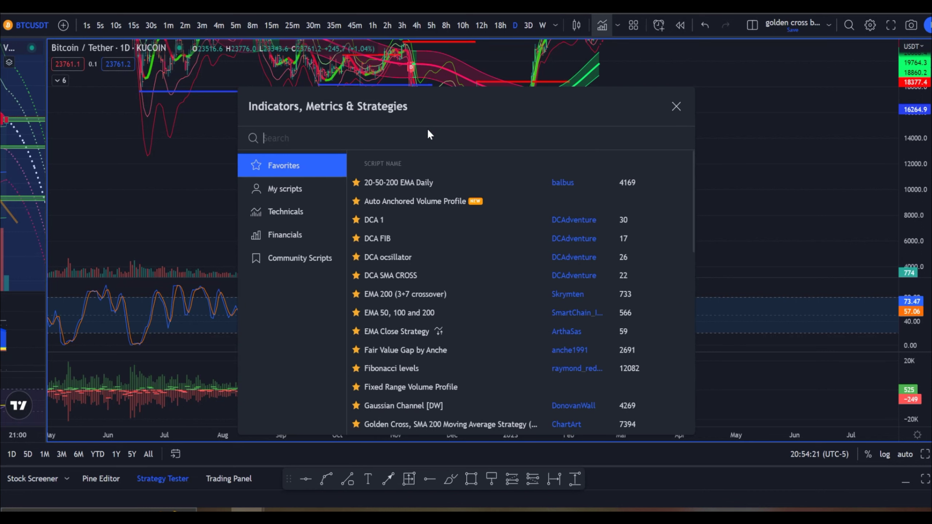
- Search the indicators for "vol", try Volume Flow Indicator [LazyBear] on the daily chart and remove its pane
{"action": "type", "text": "vol"}
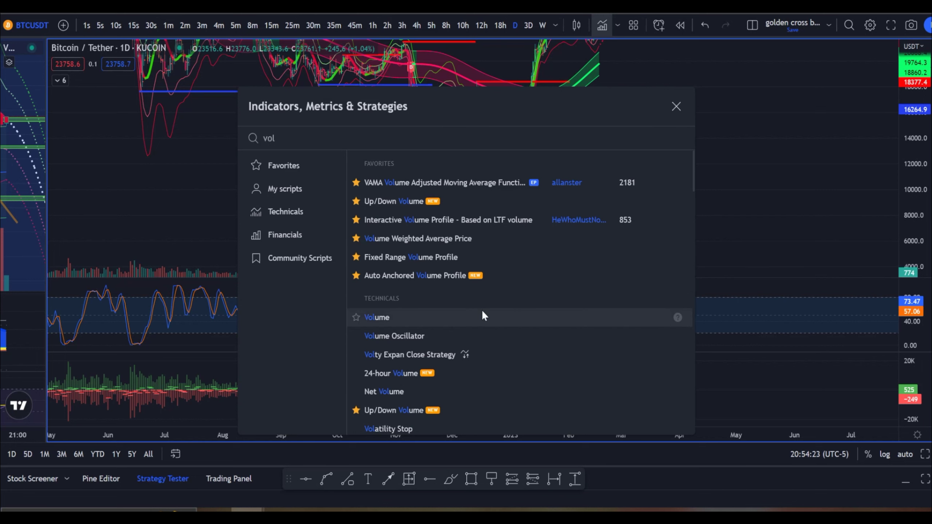
{"action": "scroll", "coordinate": [482, 312], "scroll_direction": "down", "scroll_amount": 9}
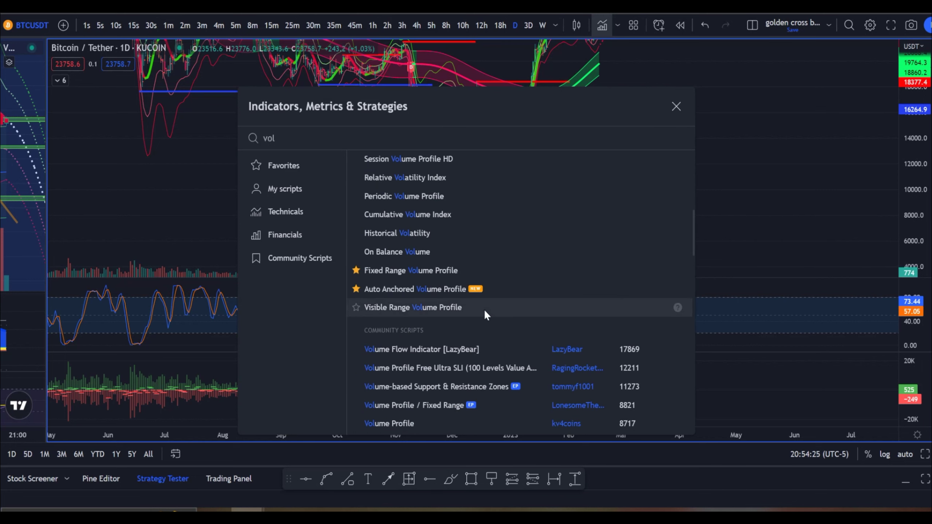
{"action": "scroll", "coordinate": [483, 309], "scroll_direction": "down", "scroll_amount": 2}
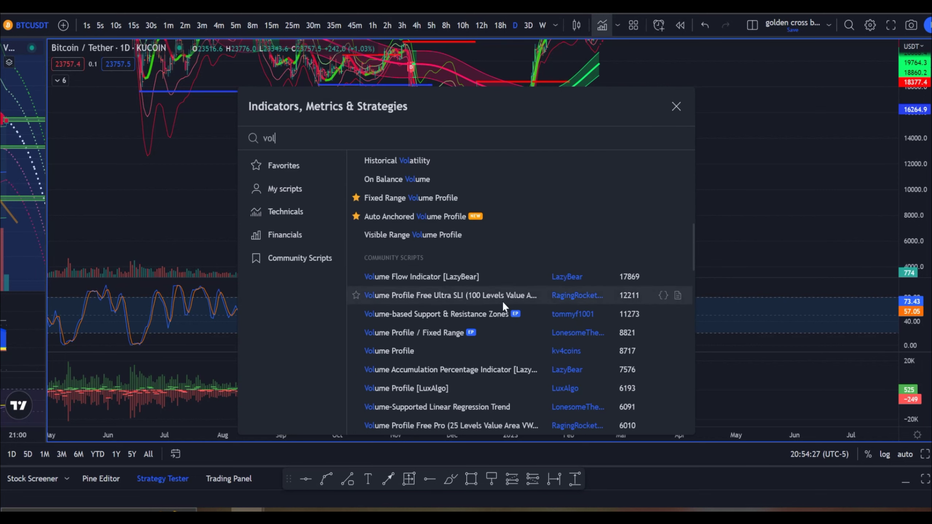
{"action": "scroll", "coordinate": [525, 321], "scroll_direction": "down", "scroll_amount": 4}
{"action": "scroll", "coordinate": [525, 320], "scroll_direction": "up", "scroll_amount": 2}
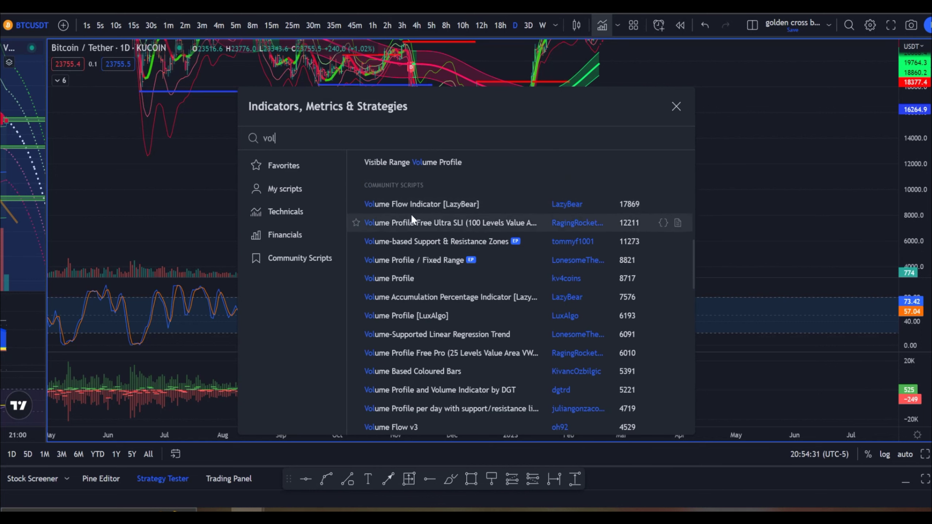
{"action": "left_click", "coordinate": [413, 204]}
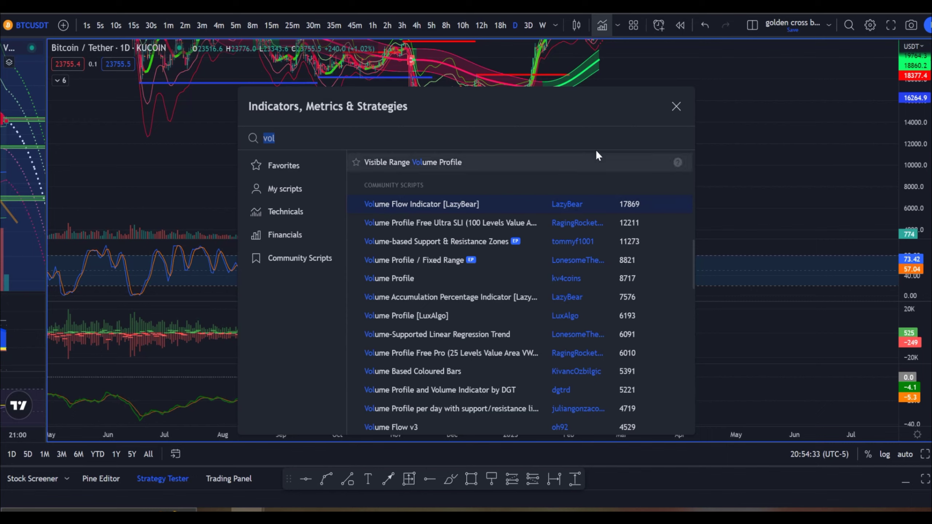
{"action": "left_click", "coordinate": [676, 106]}
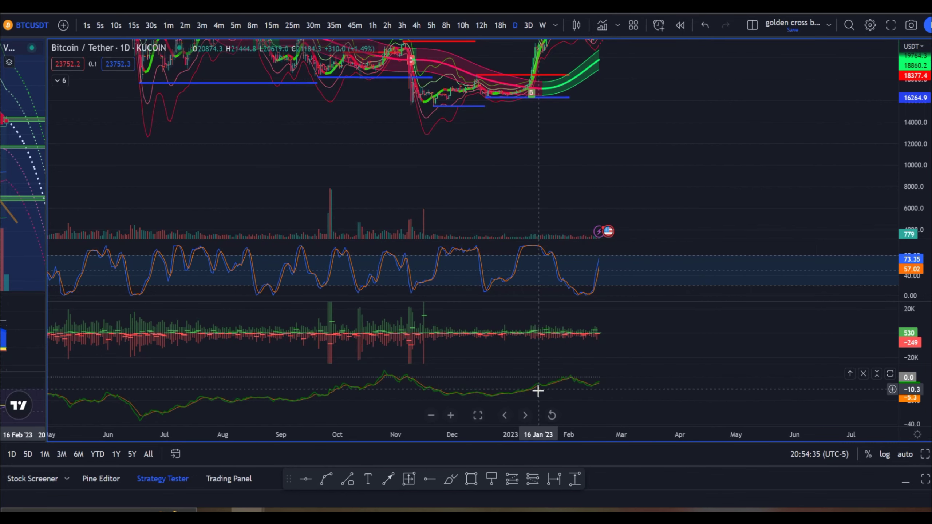
{"action": "left_click", "coordinate": [864, 374]}
- Browse the community scripts in the indicator library, comparing the editors' picks, top and trending lists
{"action": "left_click", "coordinate": [577, 25]}
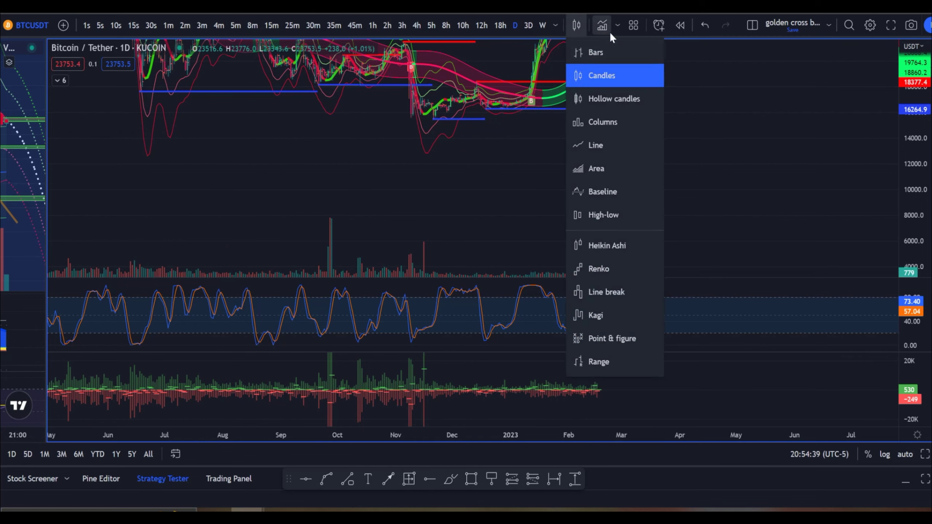
{"action": "left_click", "coordinate": [601, 25]}
{"action": "type", "text": "vol"}
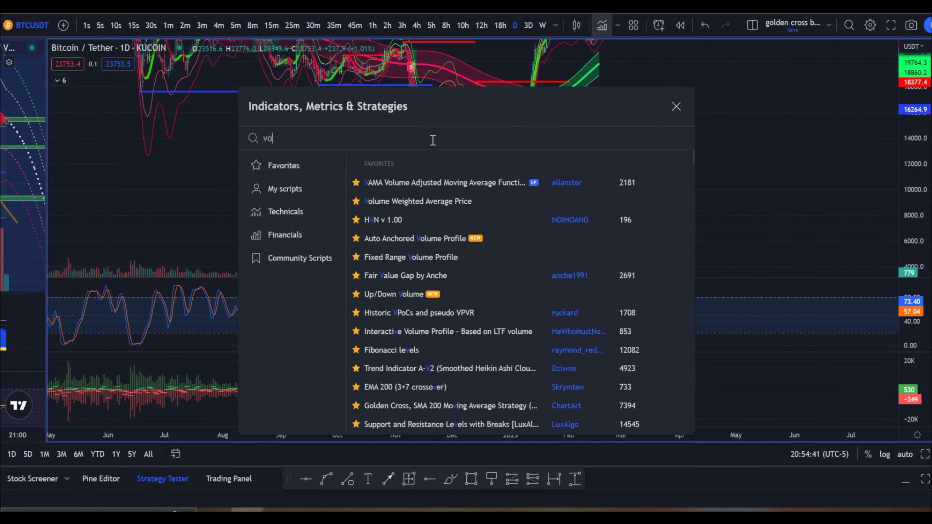
{"action": "left_click", "coordinate": [300, 257]}
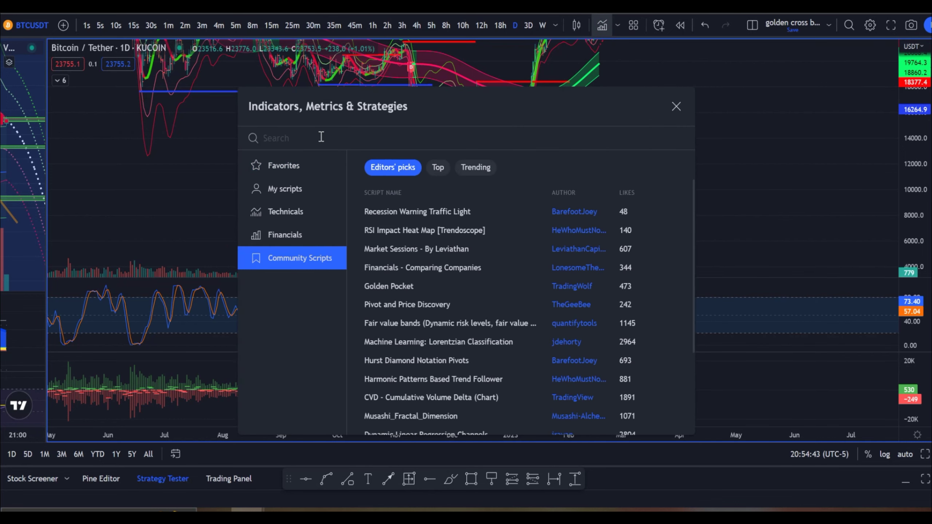
{"action": "key", "text": "BackSpace"}
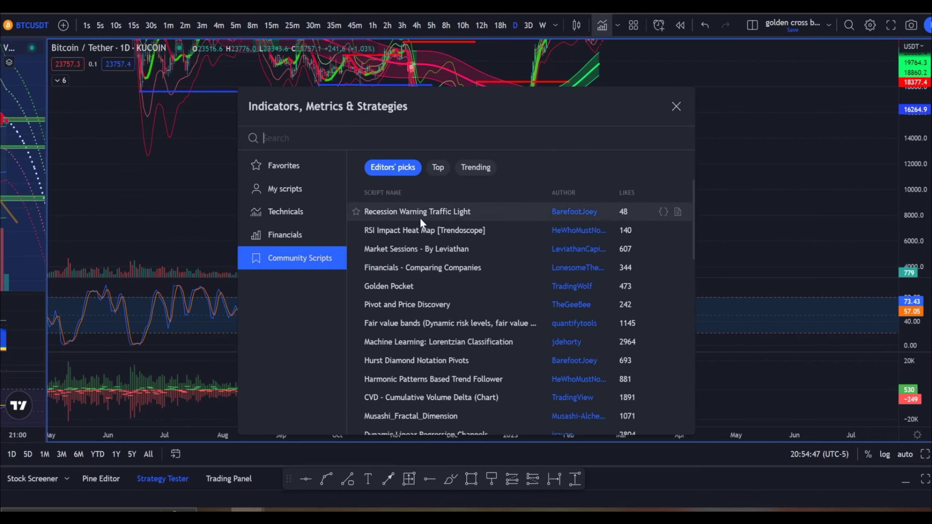
{"action": "left_click", "coordinate": [437, 169]}
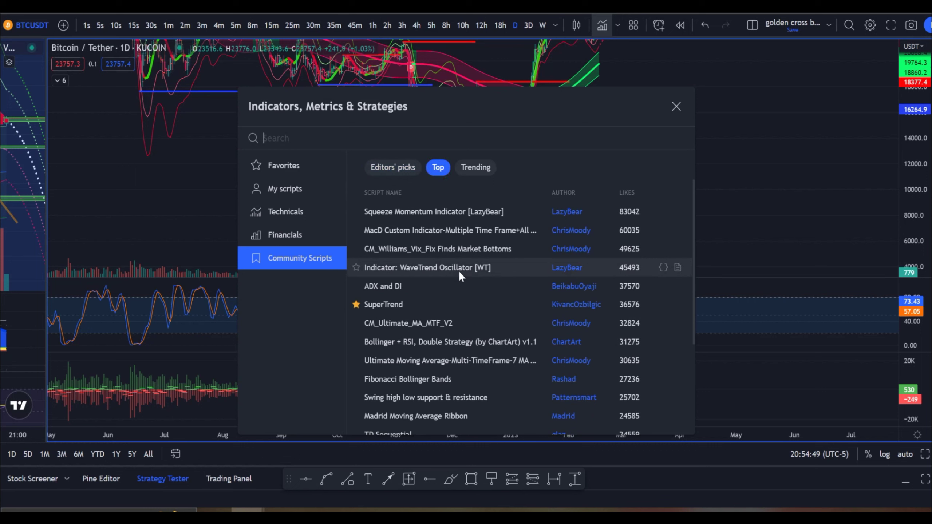
{"action": "left_click", "coordinate": [470, 173]}
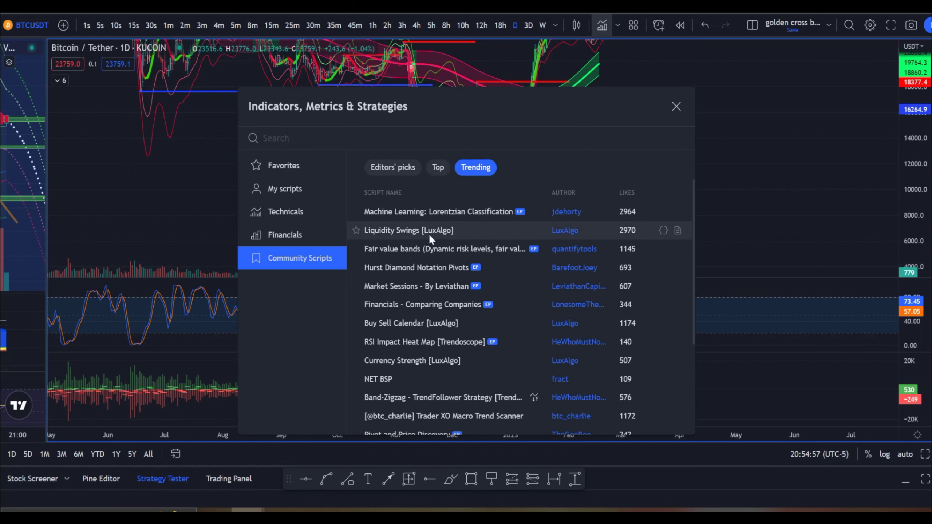
- Add the first seven top community scripts, from Squeeze Momentum Indicator [LazyBear] to CM_Ultimate_MA_MTF_V2, skipping none, to the daily chart
{"action": "left_click", "coordinate": [437, 163]}
{"action": "left_click", "coordinate": [442, 213]}
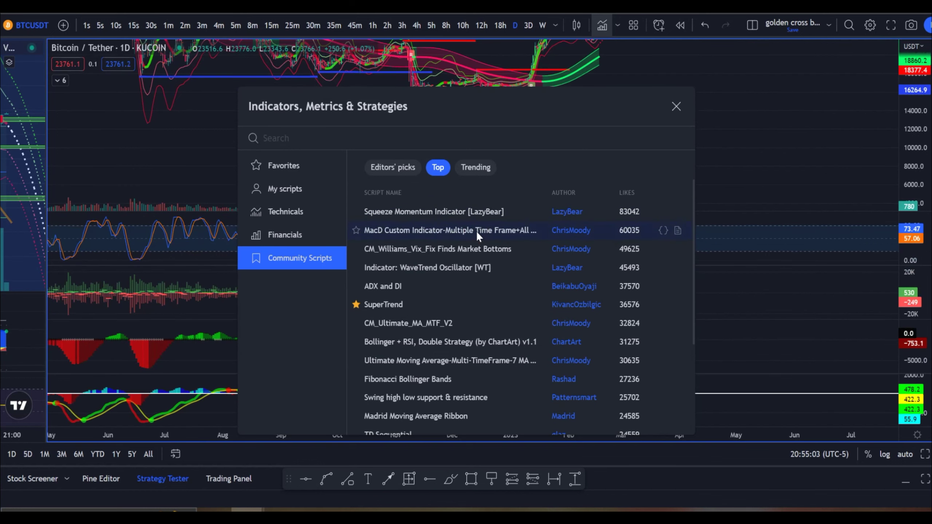
{"action": "left_click", "coordinate": [473, 249]}
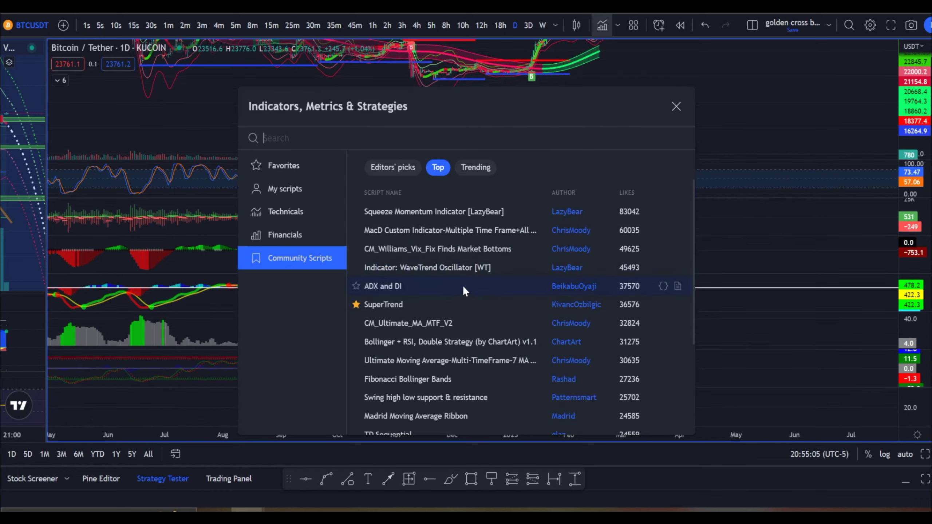
{"action": "left_click", "coordinate": [455, 326]}
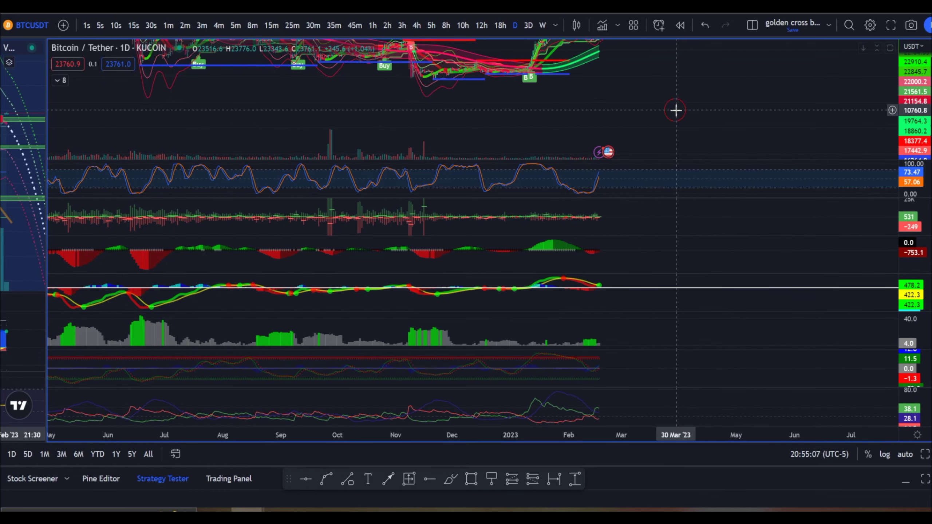
{"action": "left_click", "coordinate": [676, 106]}
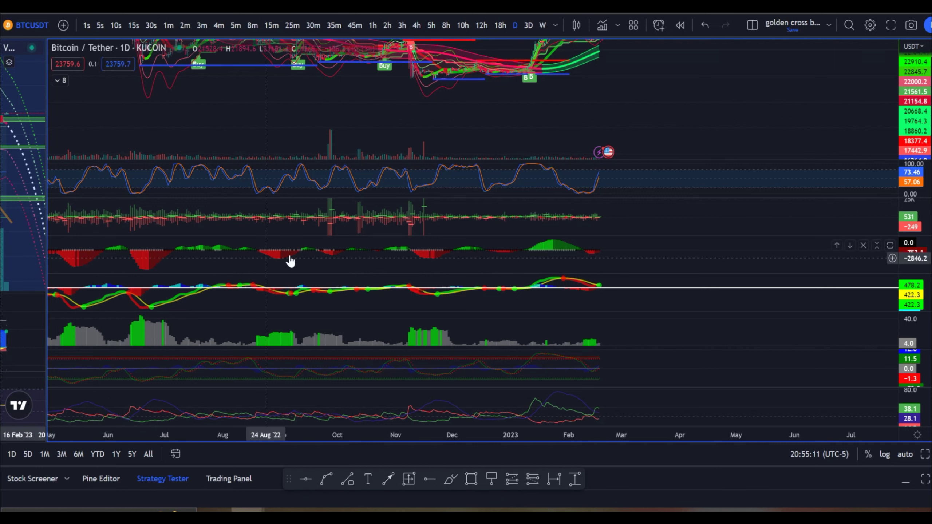
- Expand the indicator legend and remove SQZMOM_LB, CM_Ult_MacD_MTF, CM_Williams_Vix_Fix and ADX and DI from the daily chart
{"action": "left_click", "coordinate": [58, 80]}
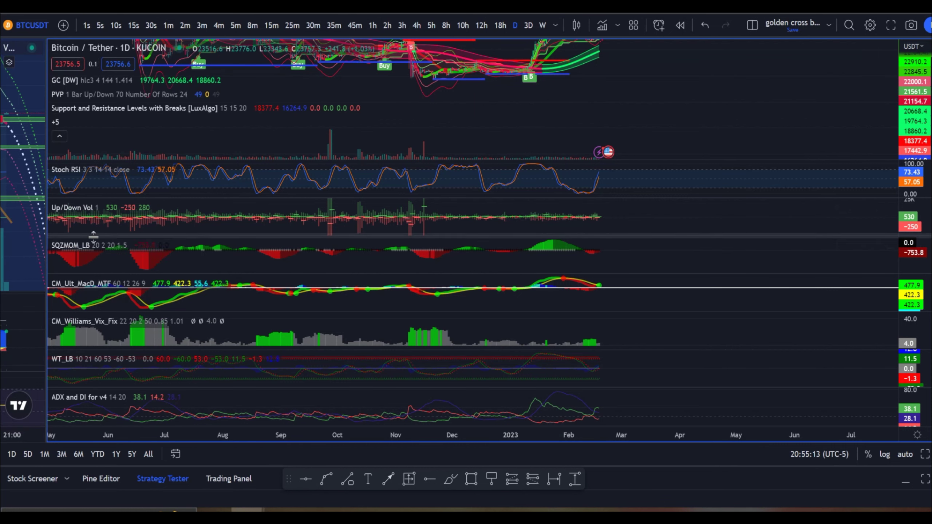
{"action": "left_click", "coordinate": [182, 246]}
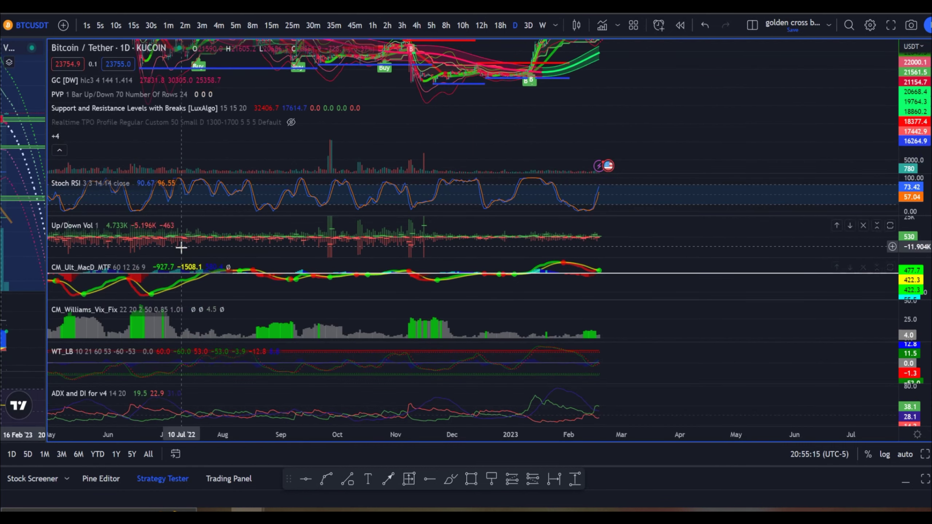
{"action": "left_click", "coordinate": [200, 270]}
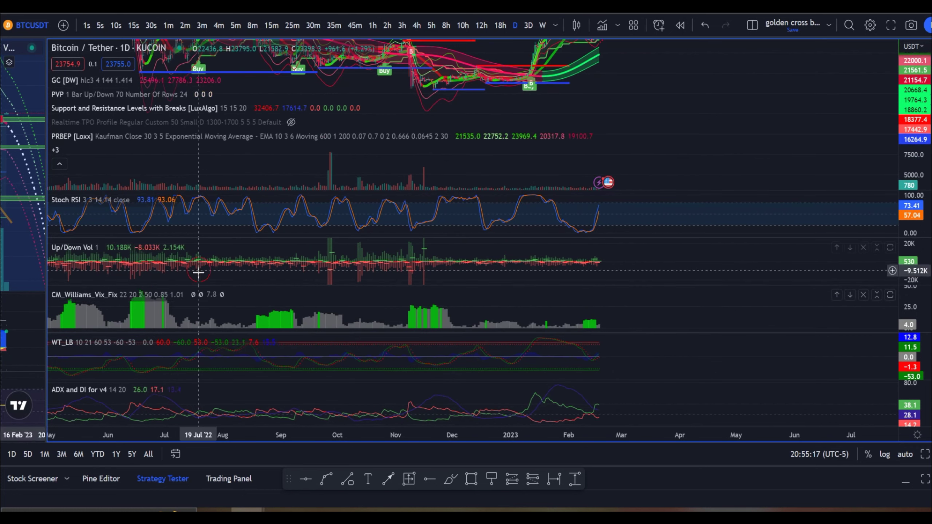
{"action": "left_click", "coordinate": [238, 295]}
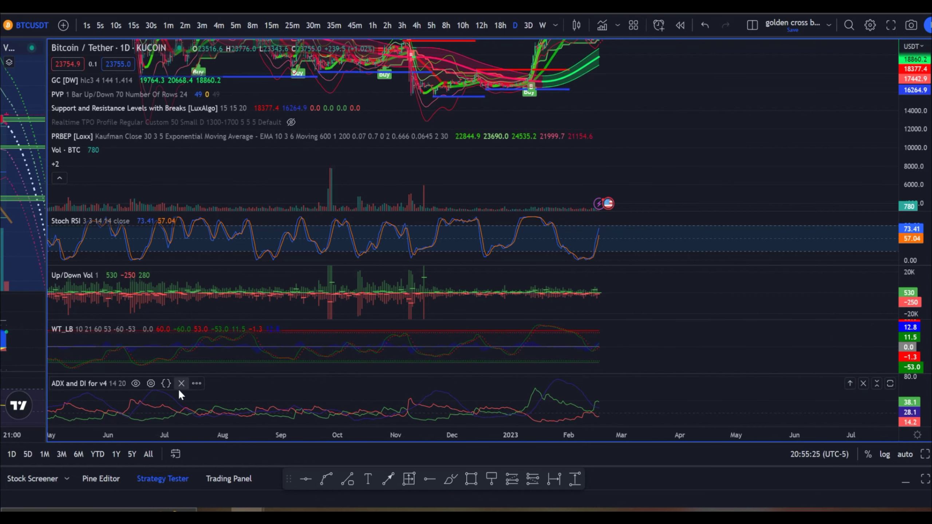
{"action": "left_click", "coordinate": [182, 384]}
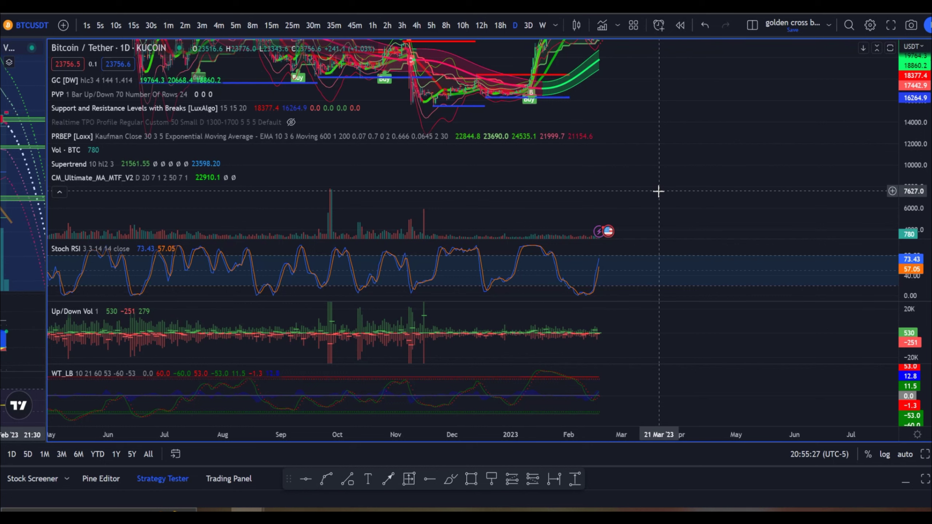
- Reset the price scale, remove CM_Ultimate_MA_MTF_V2 and hide the PRBEP [Loxx] regression bands on the daily chart
{"action": "double_click", "coordinate": [912, 104]}
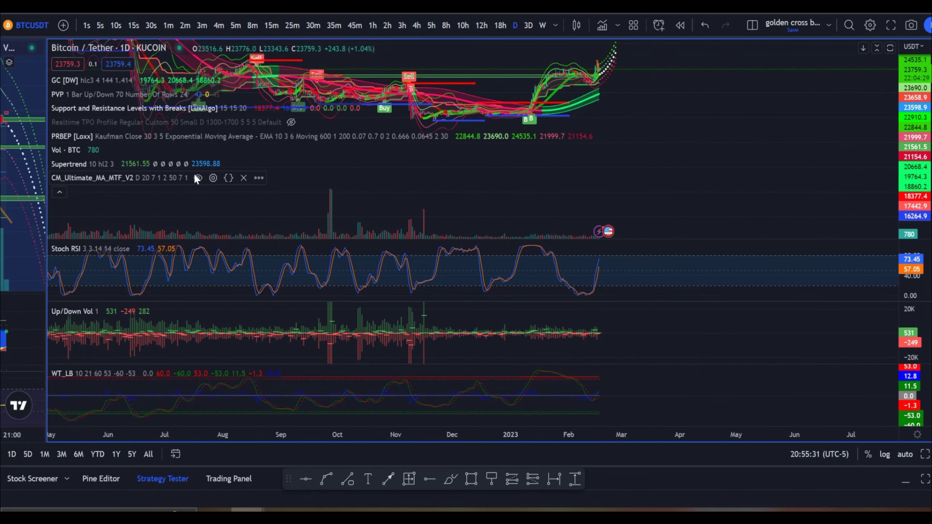
{"action": "left_click", "coordinate": [243, 179]}
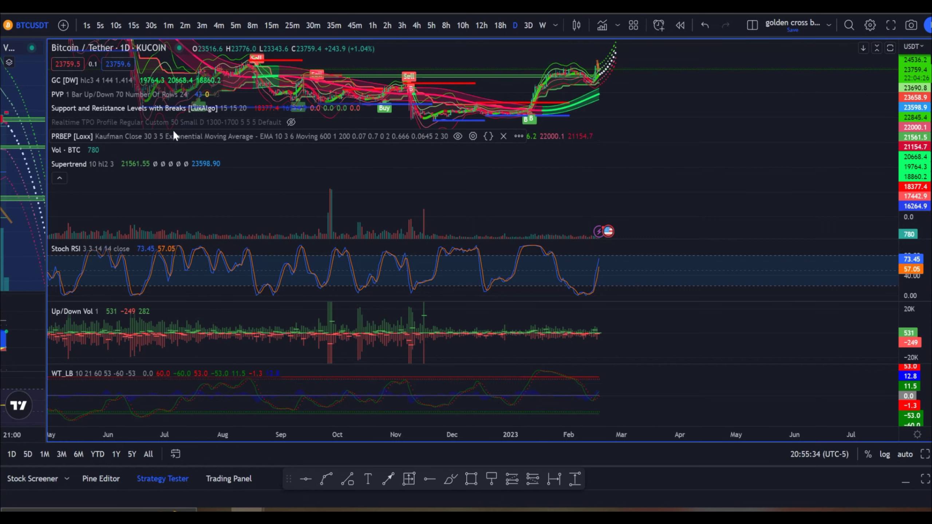
{"action": "left_click", "coordinate": [458, 136]}
- Switch to the COOL BTC layout and examine the 10-hour BTCUSD chart and its list of indicators
{"action": "left_click", "coordinate": [547, 6]}
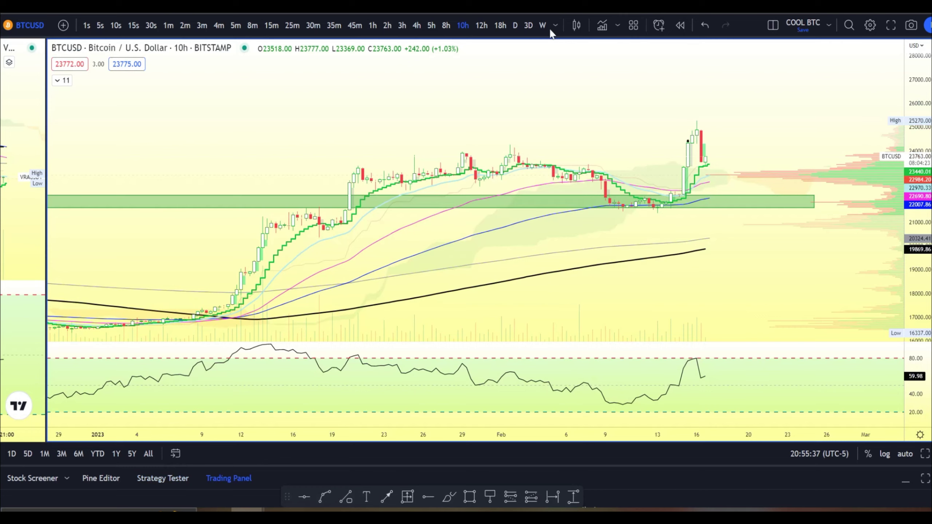
{"action": "scroll", "coordinate": [555, 186], "scroll_direction": "down", "scroll_amount": 5}
{"action": "scroll", "coordinate": [382, 222], "scroll_direction": "up", "scroll_amount": 3}
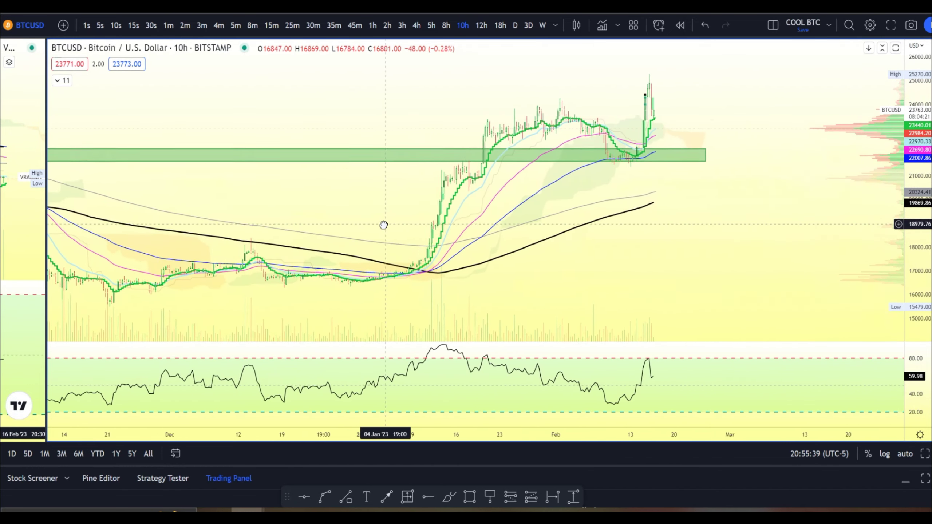
{"action": "left_click", "coordinate": [62, 81]}
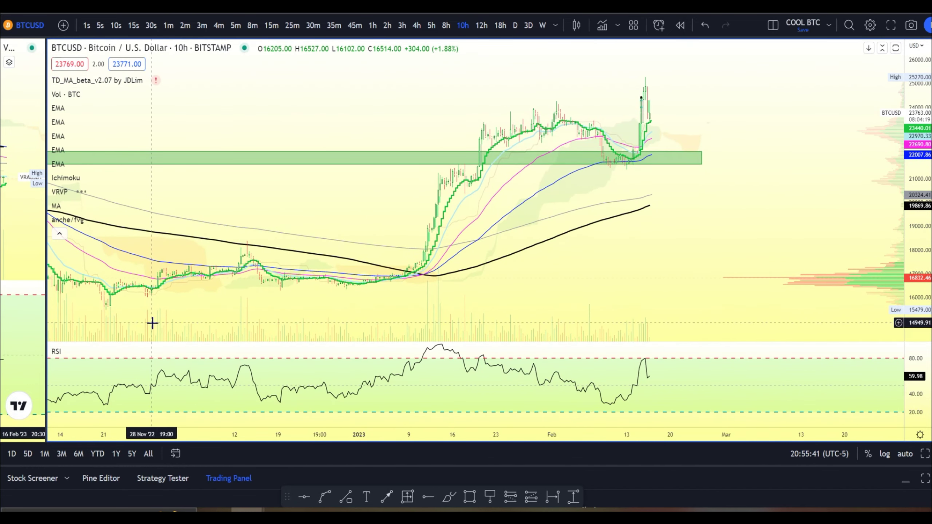
{"action": "mouse_move", "coordinate": [72, 114]}
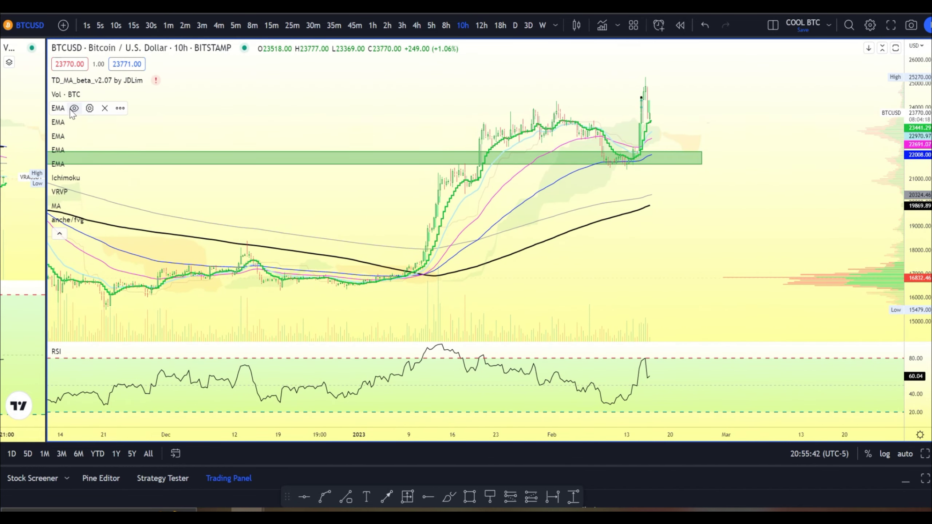
{"action": "left_click", "coordinate": [60, 233]}
- Enlarge the 15-minute VRAUSDT chart to examine its latest candles, and shrink it back beside the BTCUSD chart
{"action": "left_click_drag", "start_coordinate": [48, 157], "coordinate": [853, 142]}
{"action": "left_click_drag", "start_coordinate": [784, 217], "coordinate": [514, 217]}
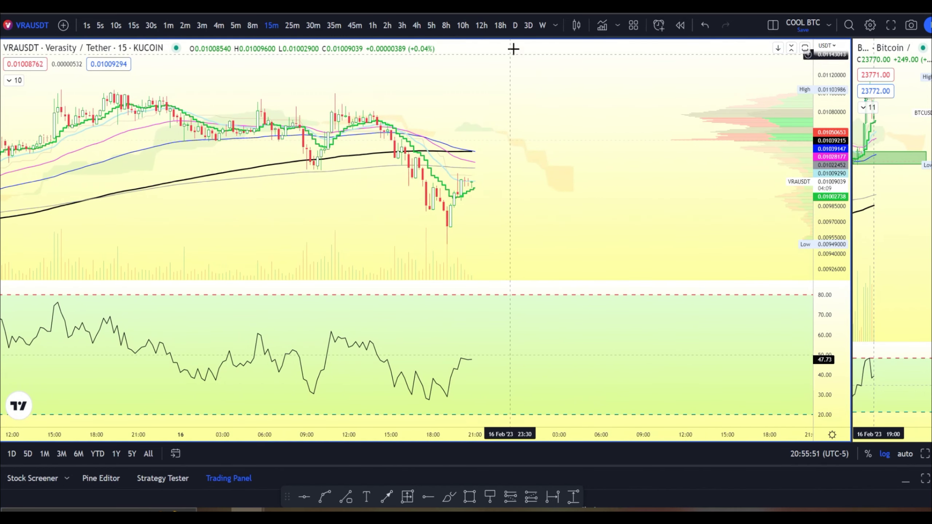
{"action": "left_click_drag", "start_coordinate": [848, 76], "coordinate": [166, 77]}
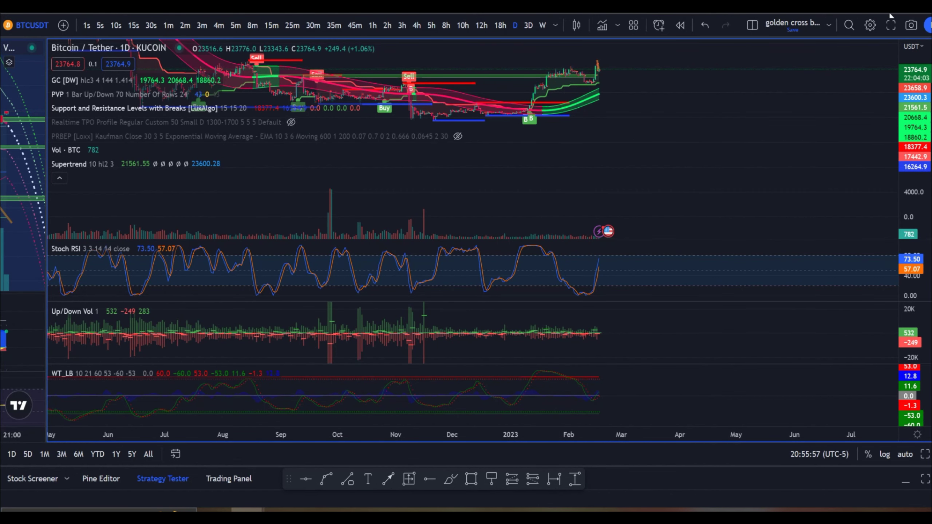
- Return to the golden cross layout, collapse the daily chart's indicator legend and bring the recent candles into clear view
{"action": "left_click", "coordinate": [59, 178]}
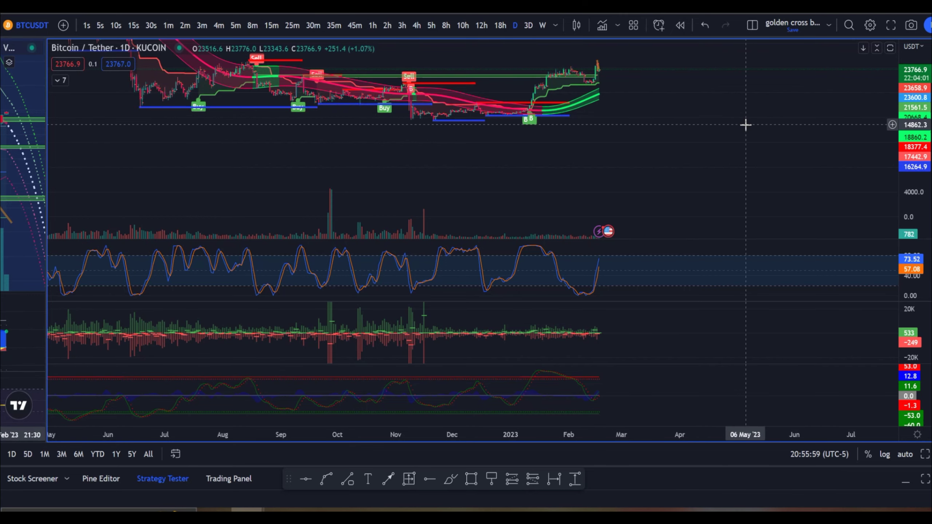
{"action": "left_click_drag", "start_coordinate": [734, 127], "coordinate": [685, 159]}
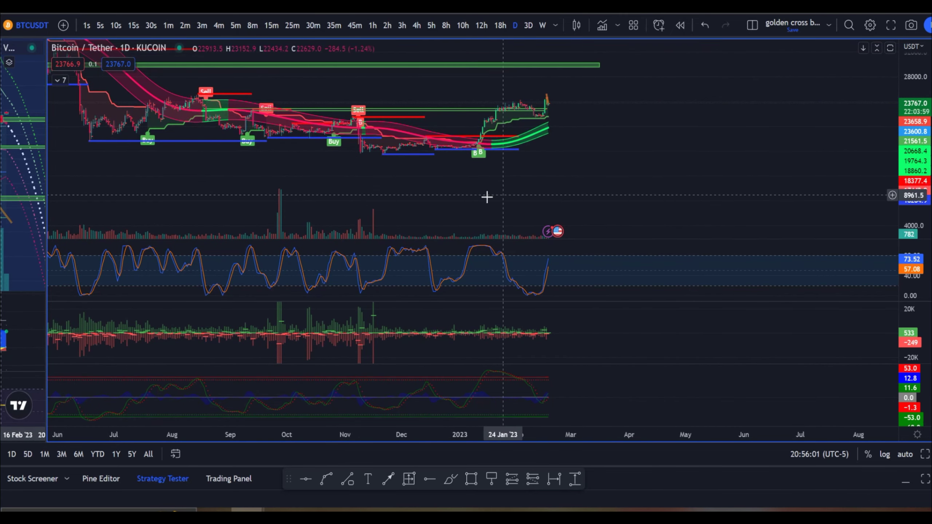
{"action": "scroll", "coordinate": [876, 115], "scroll_direction": "down", "scroll_amount": 3}
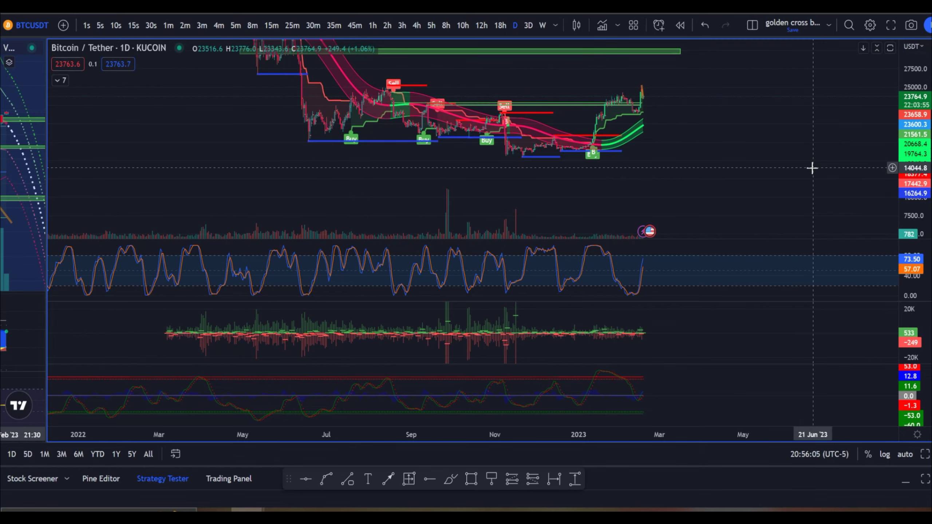
{"action": "scroll", "coordinate": [745, 158], "scroll_direction": "up", "scroll_amount": 5}
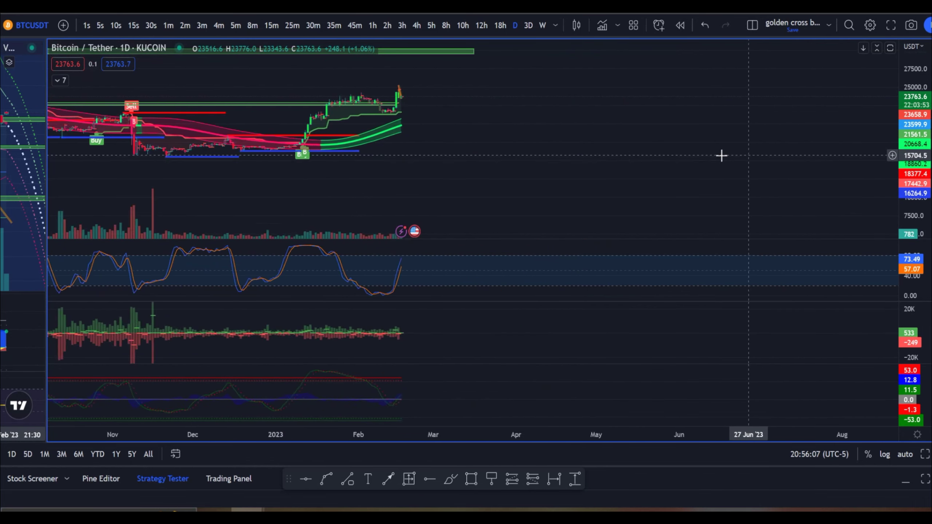
- Bring the YouTube window over the chart and start the suggested Sickick music mix from the recommended videos
{"action": "left_click_drag", "start_coordinate": [0, 22], "coordinate": [616, 2]}
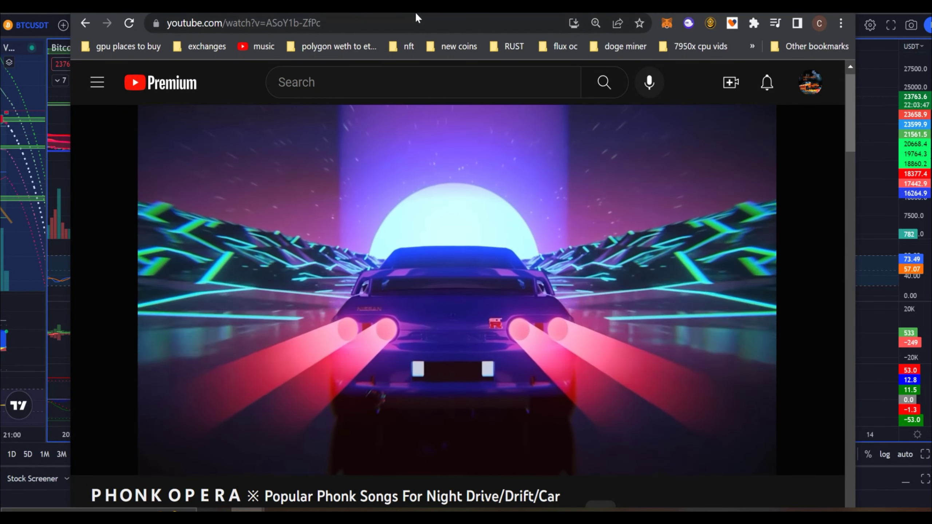
{"action": "left_click_drag", "start_coordinate": [415, 6], "coordinate": [402, 0]}
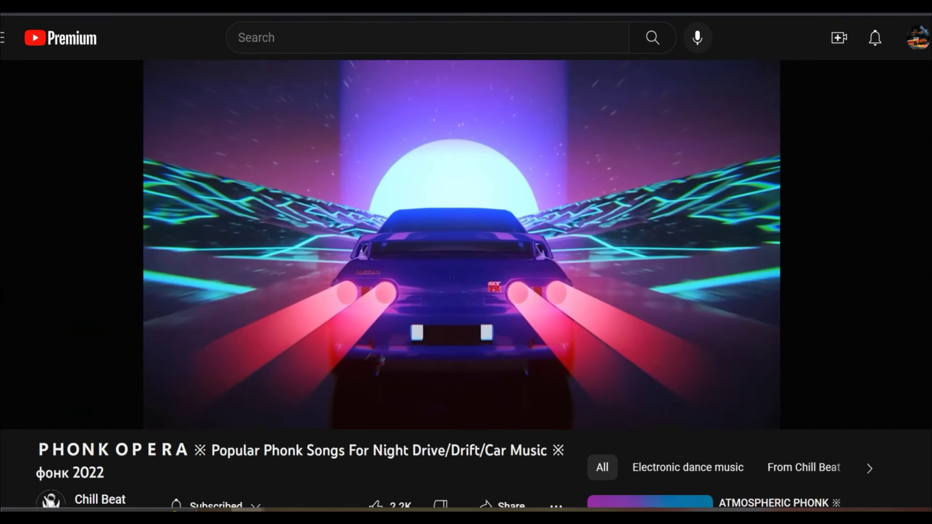
{"action": "scroll", "coordinate": [825, 213], "scroll_direction": "down", "scroll_amount": 5}
{"action": "scroll", "coordinate": [818, 374], "scroll_direction": "down", "scroll_amount": 5}
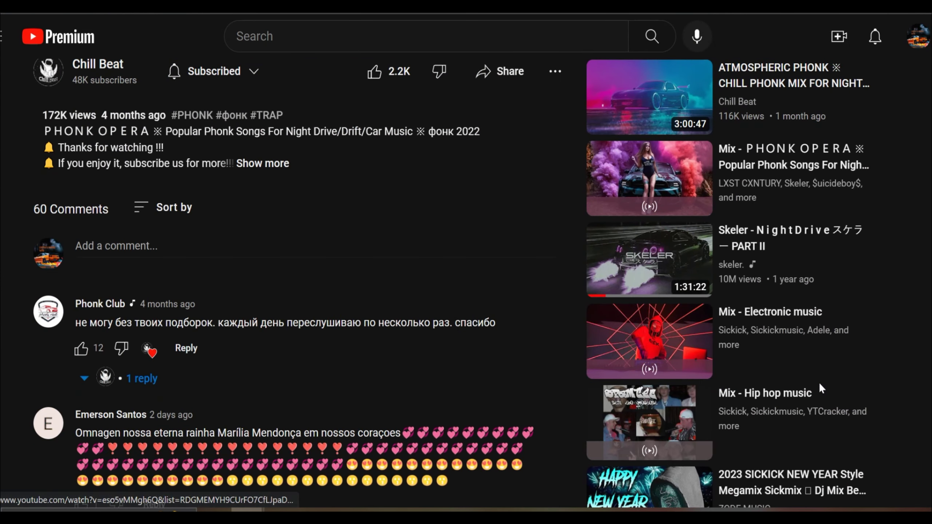
{"action": "left_click", "coordinate": [688, 347]}
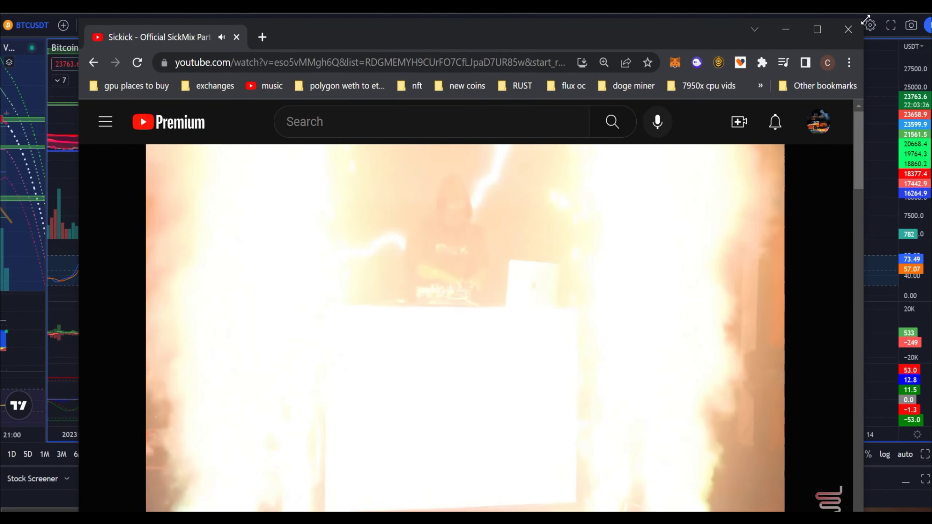
- Shrink the YouTube window and place it beside the daily BTCUSDT chart so the recent candles stay uncovered
{"action": "left_click_drag", "start_coordinate": [866, 19], "coordinate": [418, 286]}
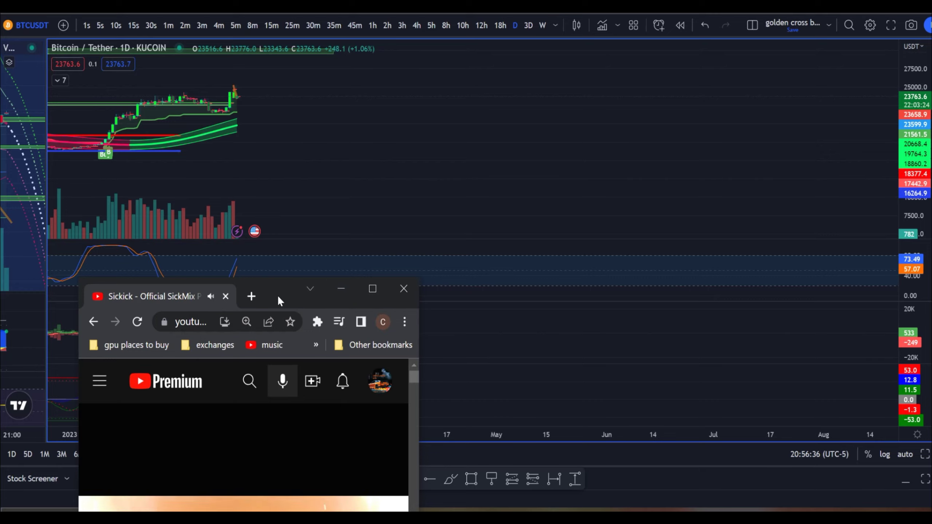
{"action": "left_click_drag", "start_coordinate": [278, 298], "coordinate": [649, 63]}
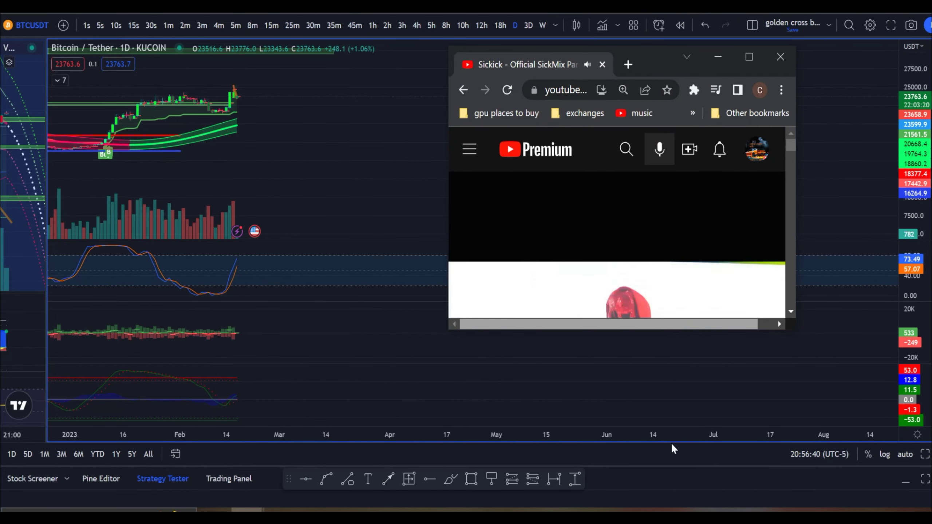
{"action": "left_click_drag", "start_coordinate": [678, 330], "coordinate": [667, 512]}
{"action": "left_click_drag", "start_coordinate": [644, 60], "coordinate": [808, 0]}
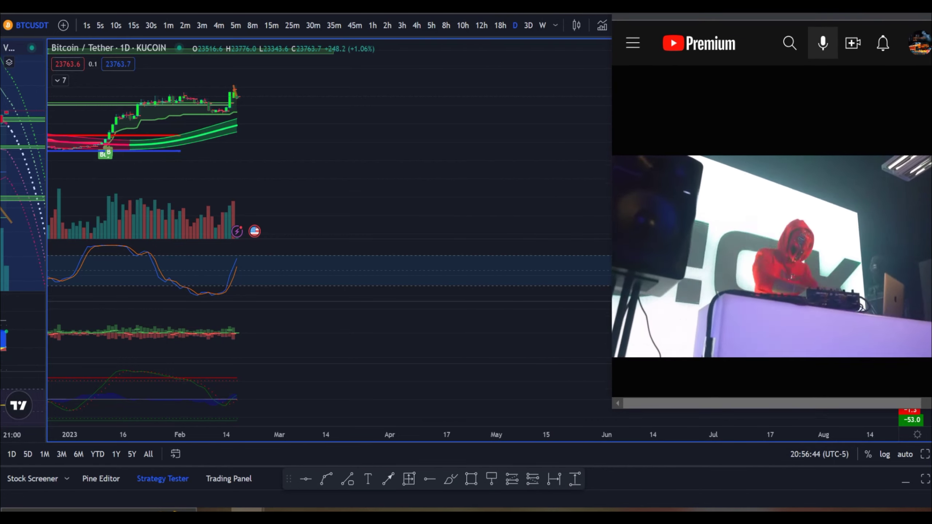
- Bring the chart window back in front of YouTube and stretch the daily BTCUSDT price scale to examine the recent candles
{"action": "scroll", "coordinate": [448, 167], "scroll_direction": "down", "scroll_amount": 3}
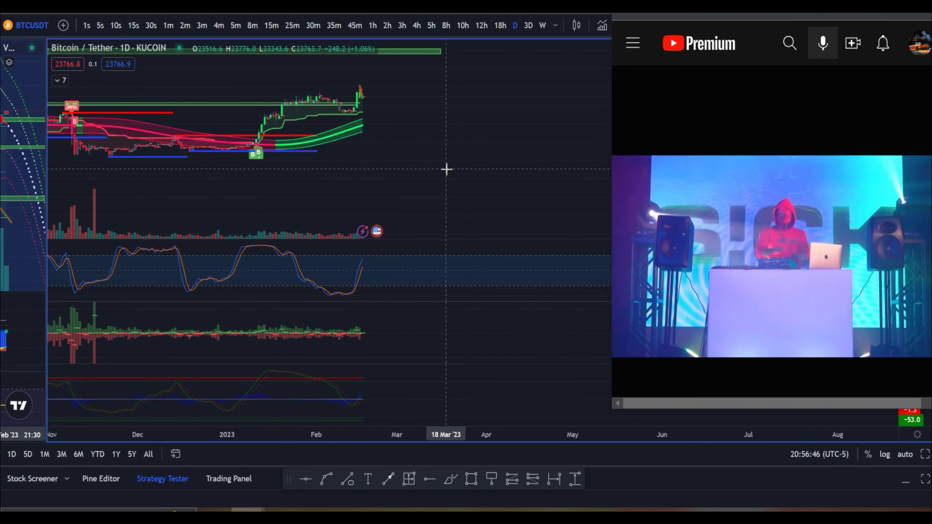
{"action": "key", "text": "alt+Tab"}
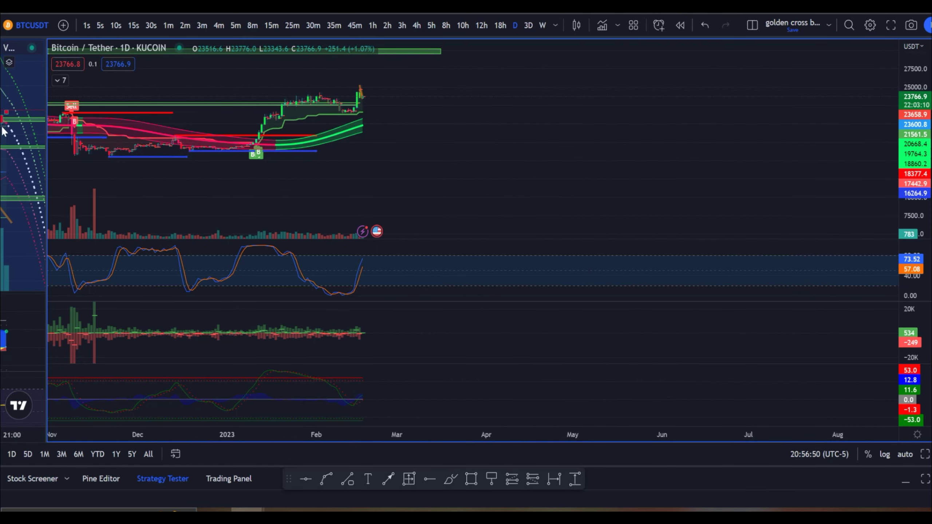
{"action": "scroll", "coordinate": [296, 185], "scroll_direction": "down", "scroll_amount": 5}
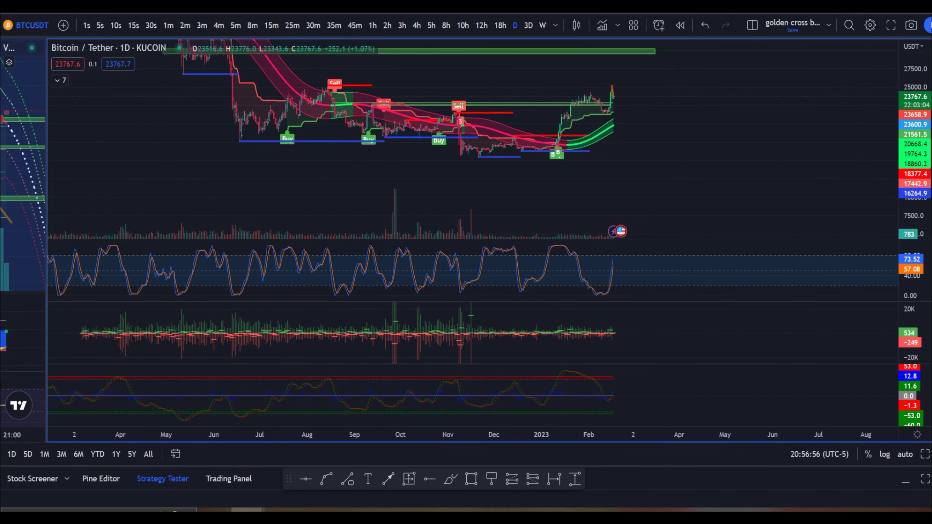
{"action": "left_click_drag", "start_coordinate": [926, 202], "coordinate": [923, 104]}
{"action": "scroll", "coordinate": [714, 176], "scroll_direction": "up", "scroll_amount": 9}
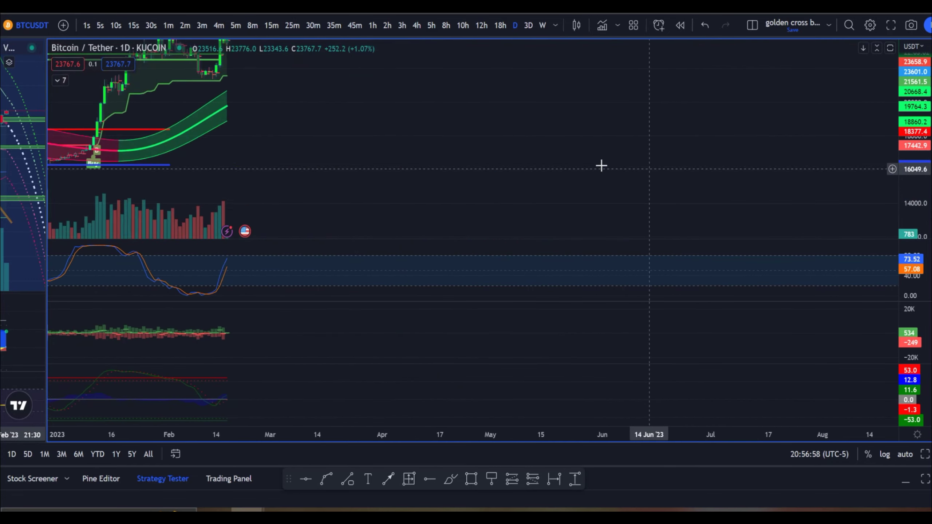
{"action": "left_click_drag", "start_coordinate": [398, 124], "coordinate": [649, 162]}
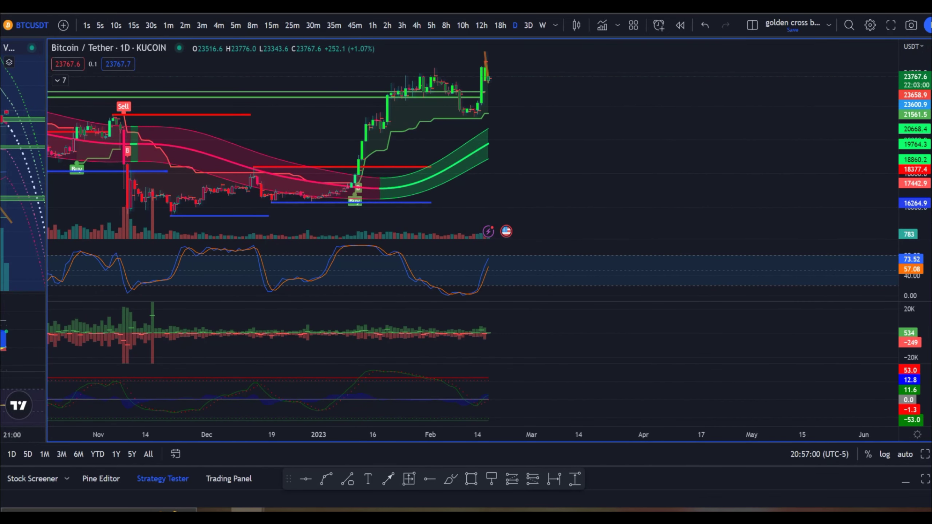